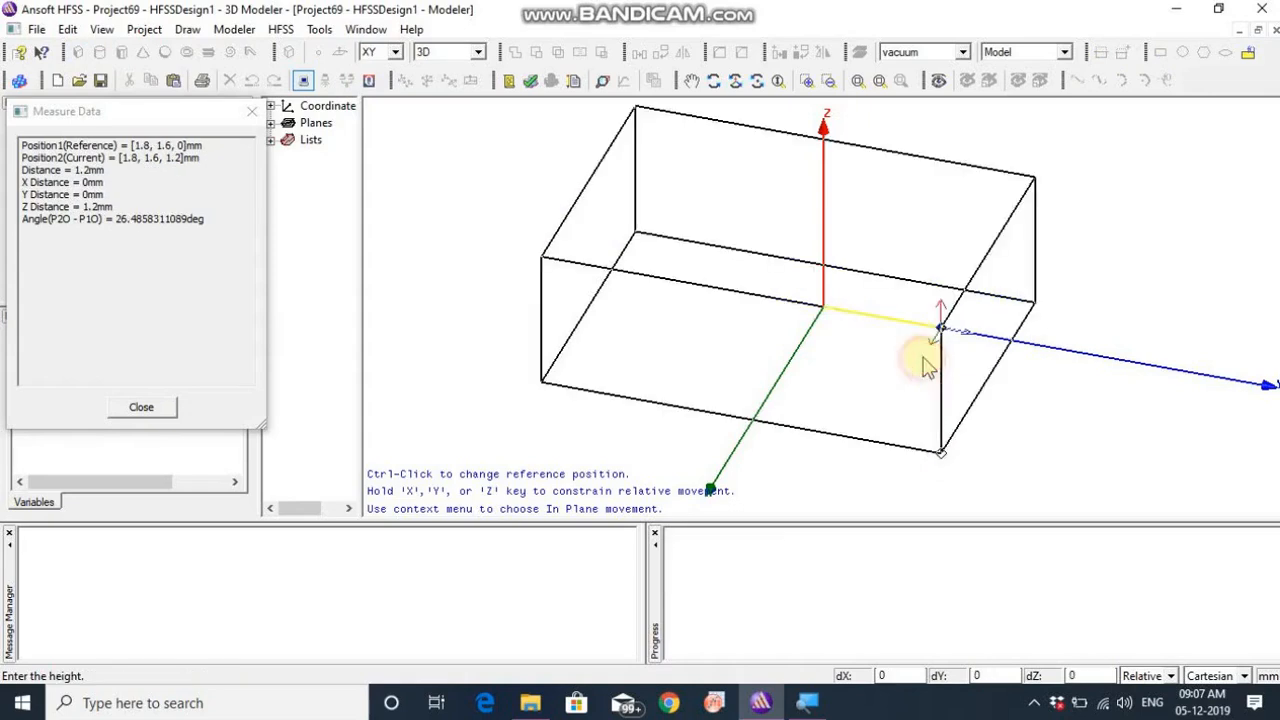
Step: Finish the box with a height of 1.2 mm and clear the selection
click(932, 350)
click(1112, 316)
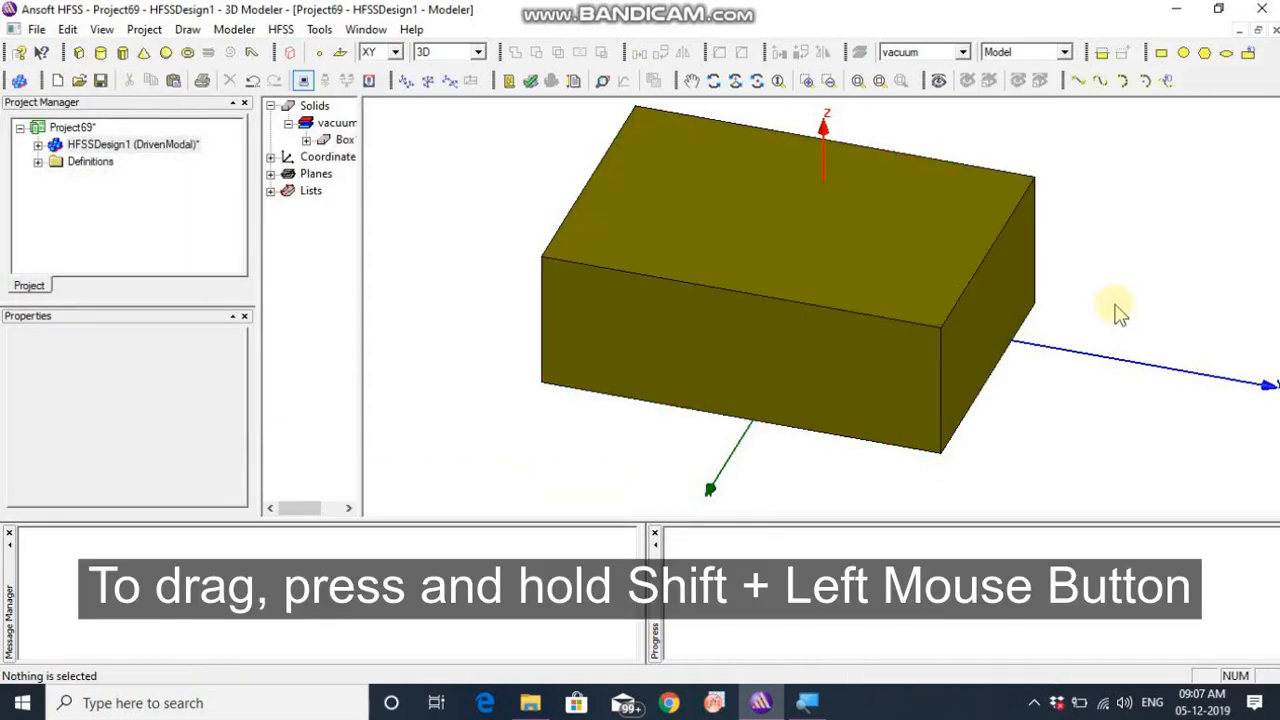
Step: Pan and rotate the 3D view to examine the box from different sides
shift+drag(1033, 283, 1094, 305)
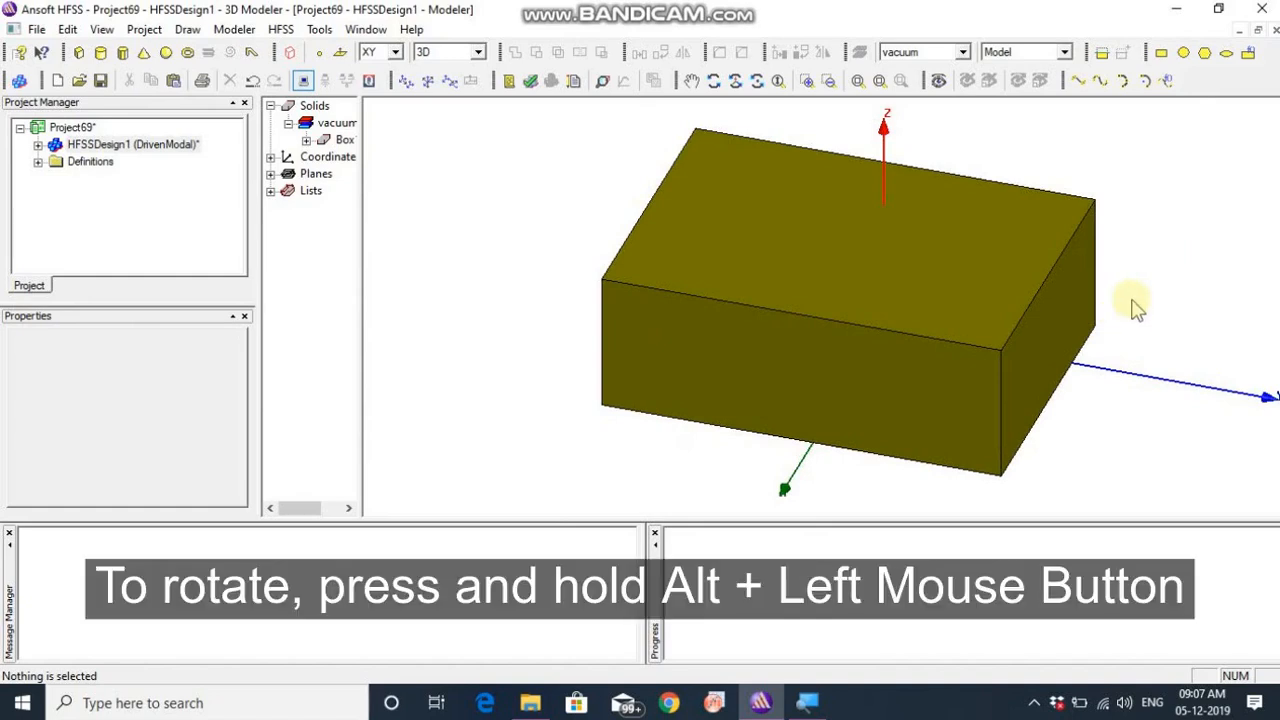
alt+drag(1131, 297, 1000, 271)
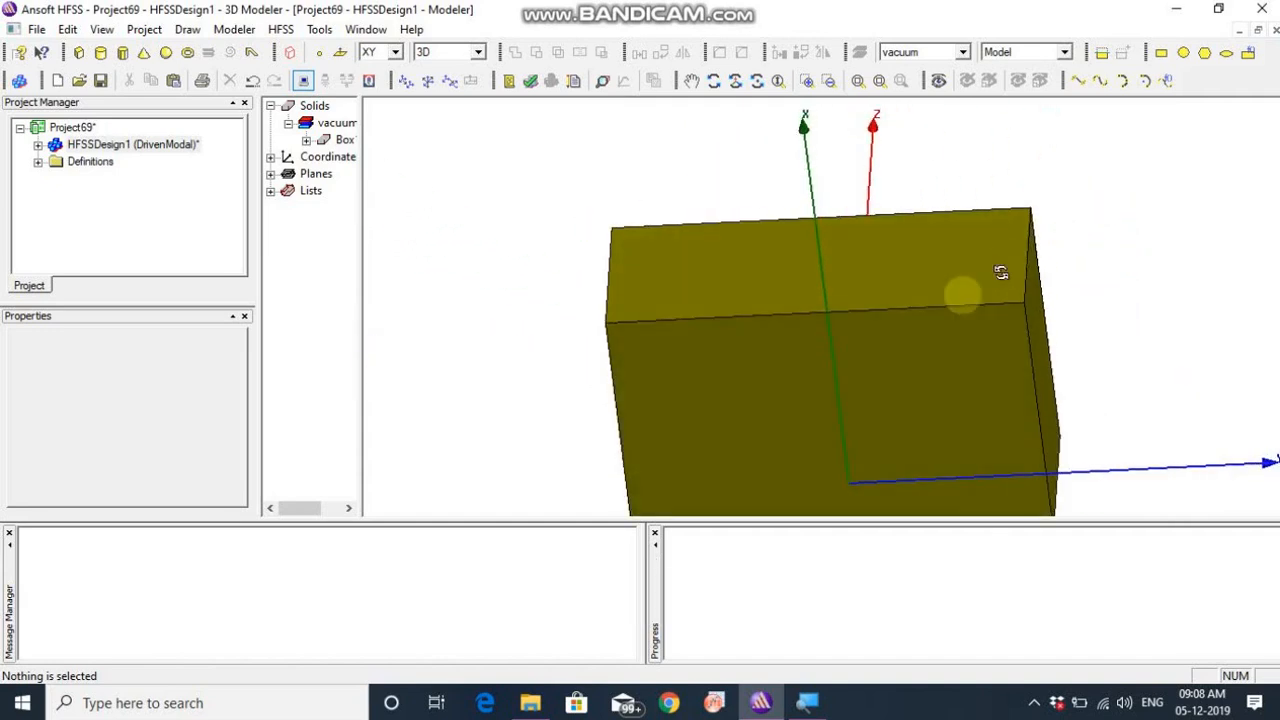
alt+drag(934, 350, 743, 310)
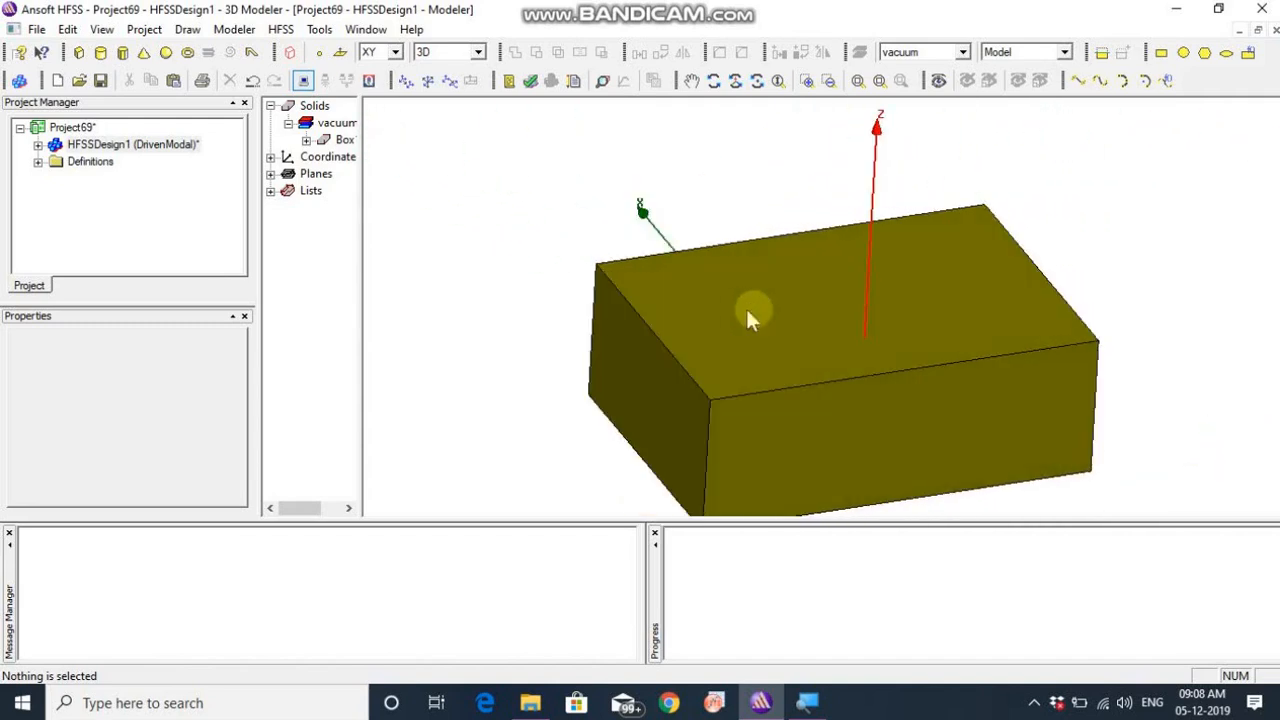
click(943, 357)
click(1157, 362)
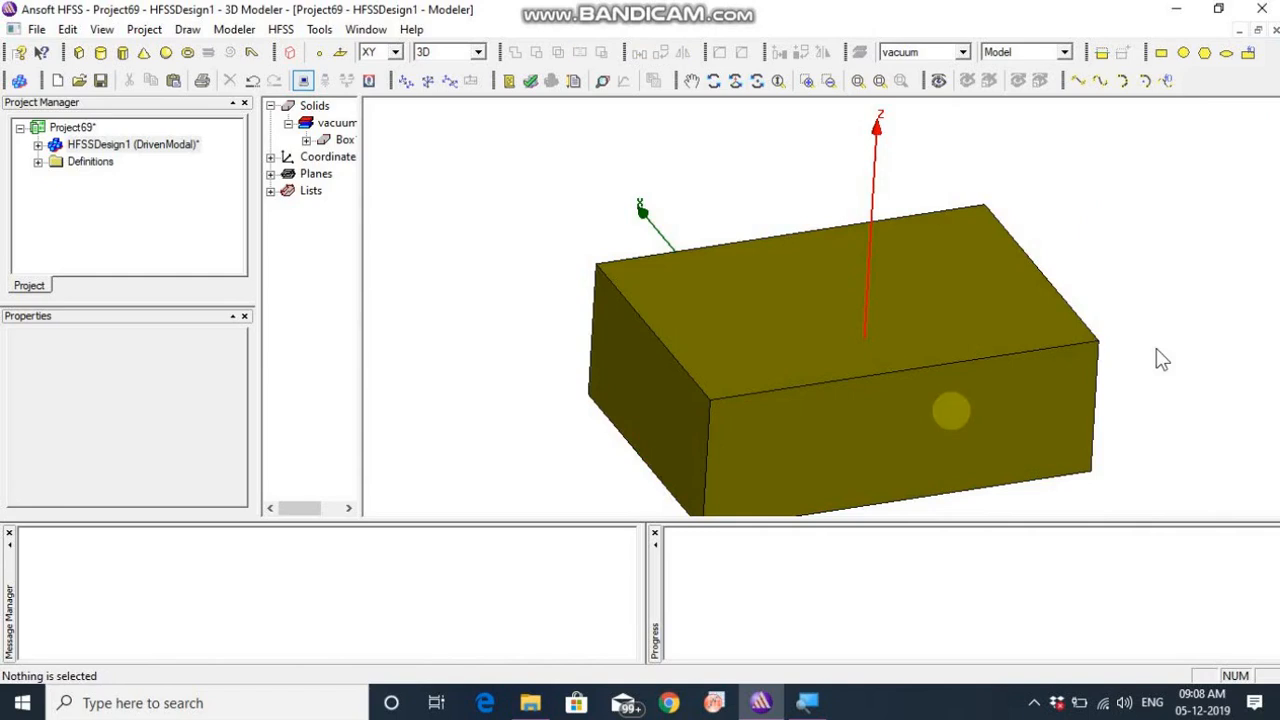
shift+drag(915, 405, 958, 311)
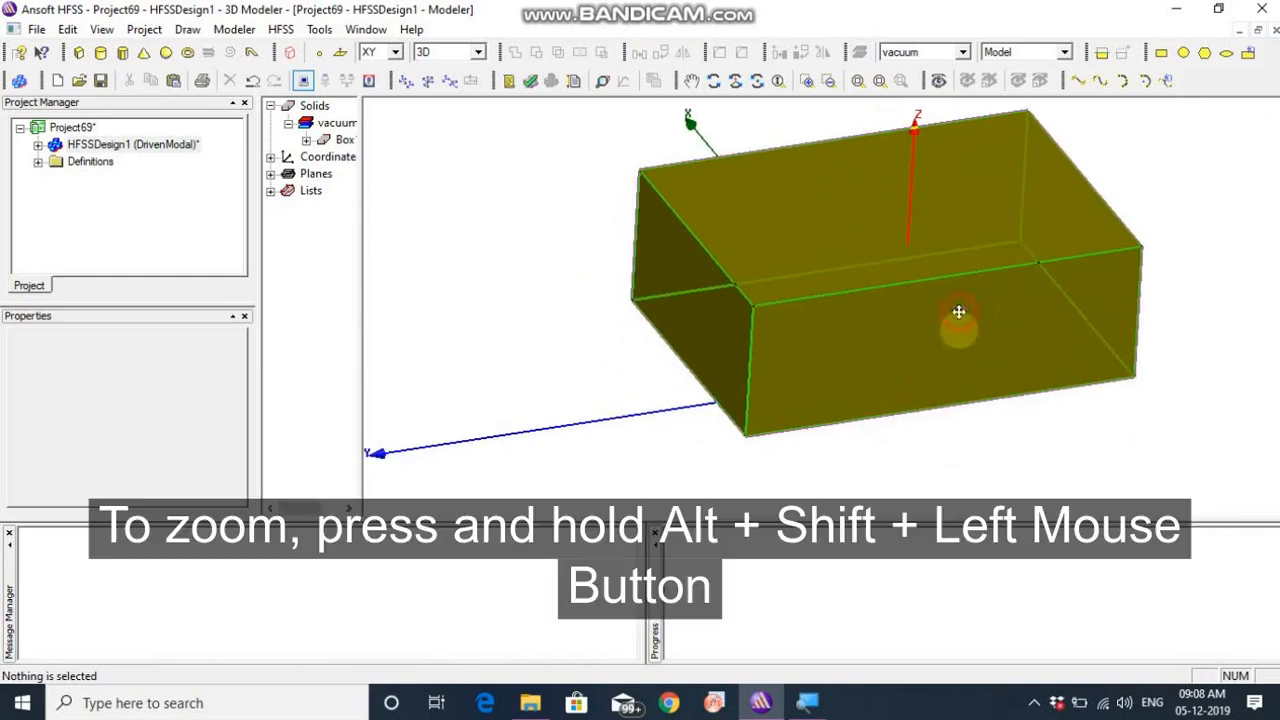
Step: Zoom out and in on the box, and fit the whole structure to the window
alt+shift+drag(995, 402, 1038, 630)
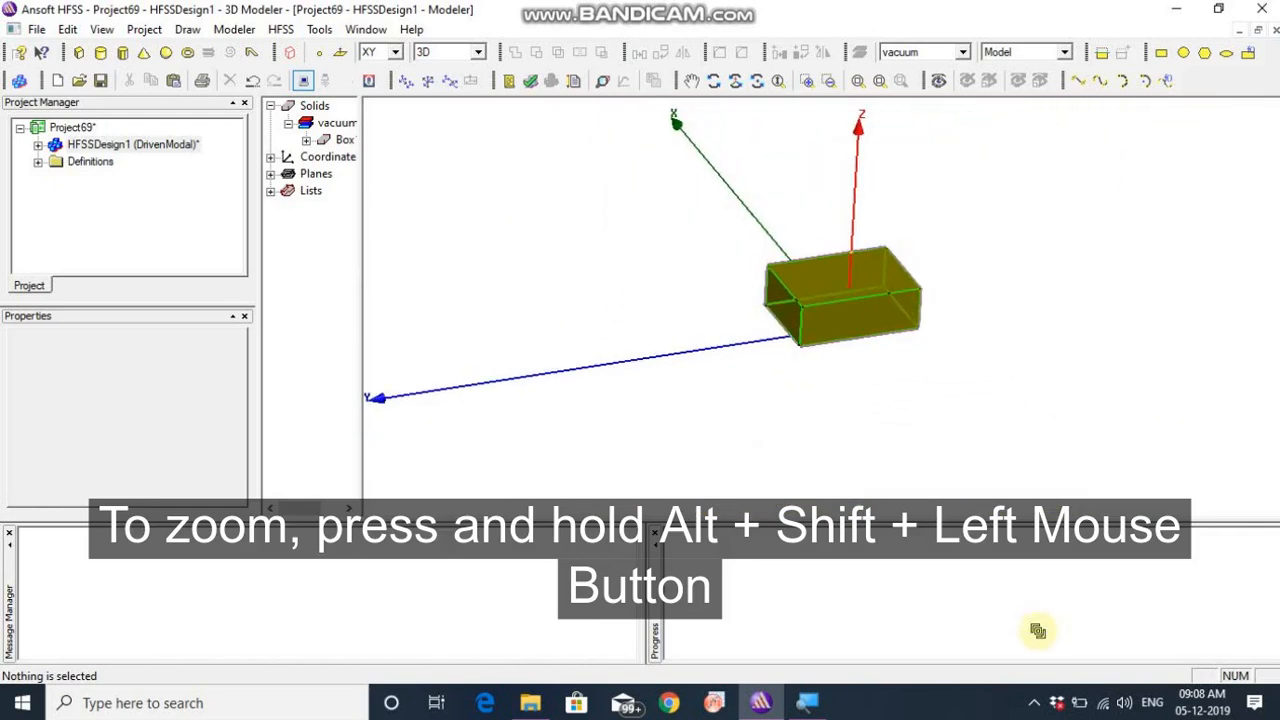
mouse_move(1038, 630)
alt+shift+mouse_down()
mouse_move(1043, 557)
mouse_move(1017, 480)
mouse_move(1034, 482)
alt+shift+mouse_up()
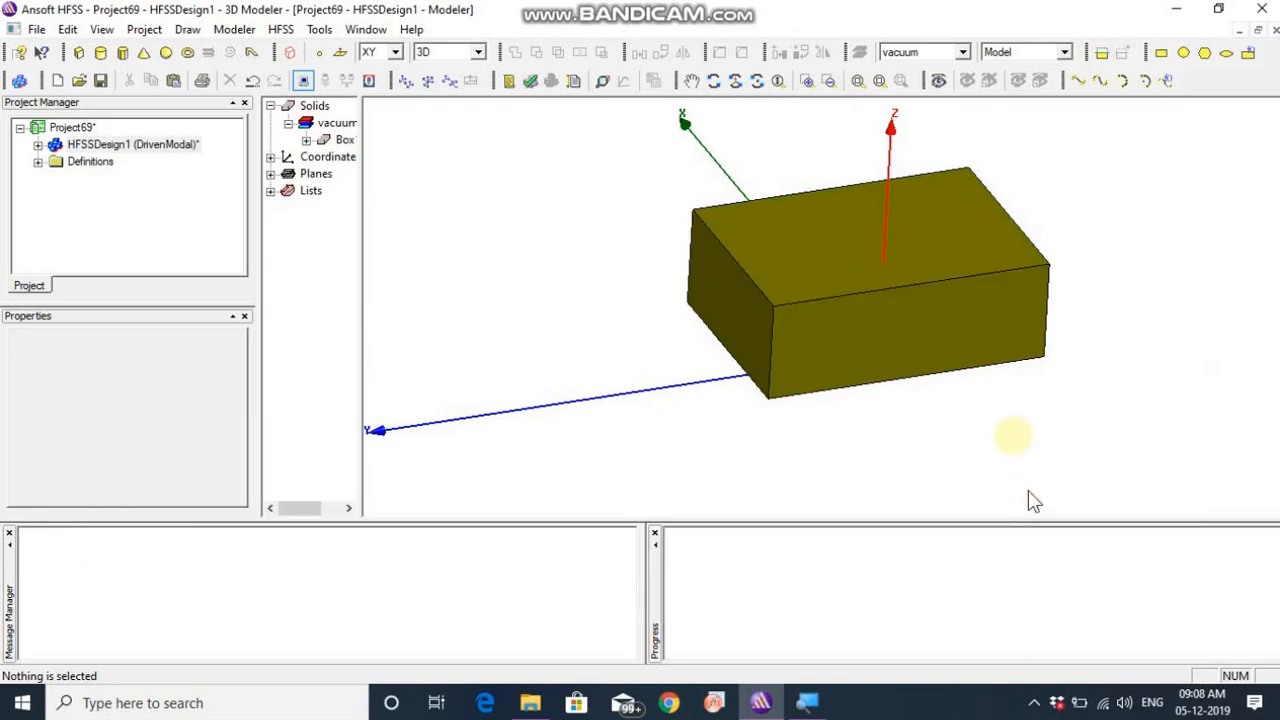
alt+shift+drag(997, 432, 936, 248)
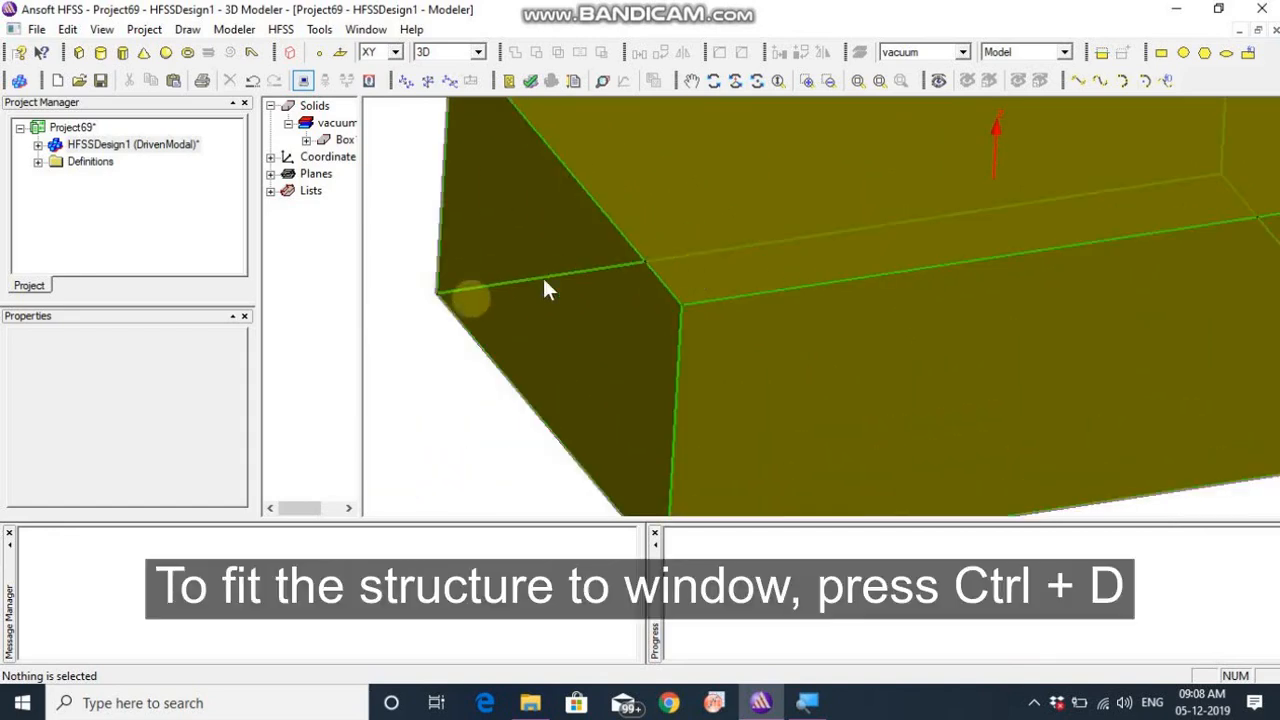
click(440, 362)
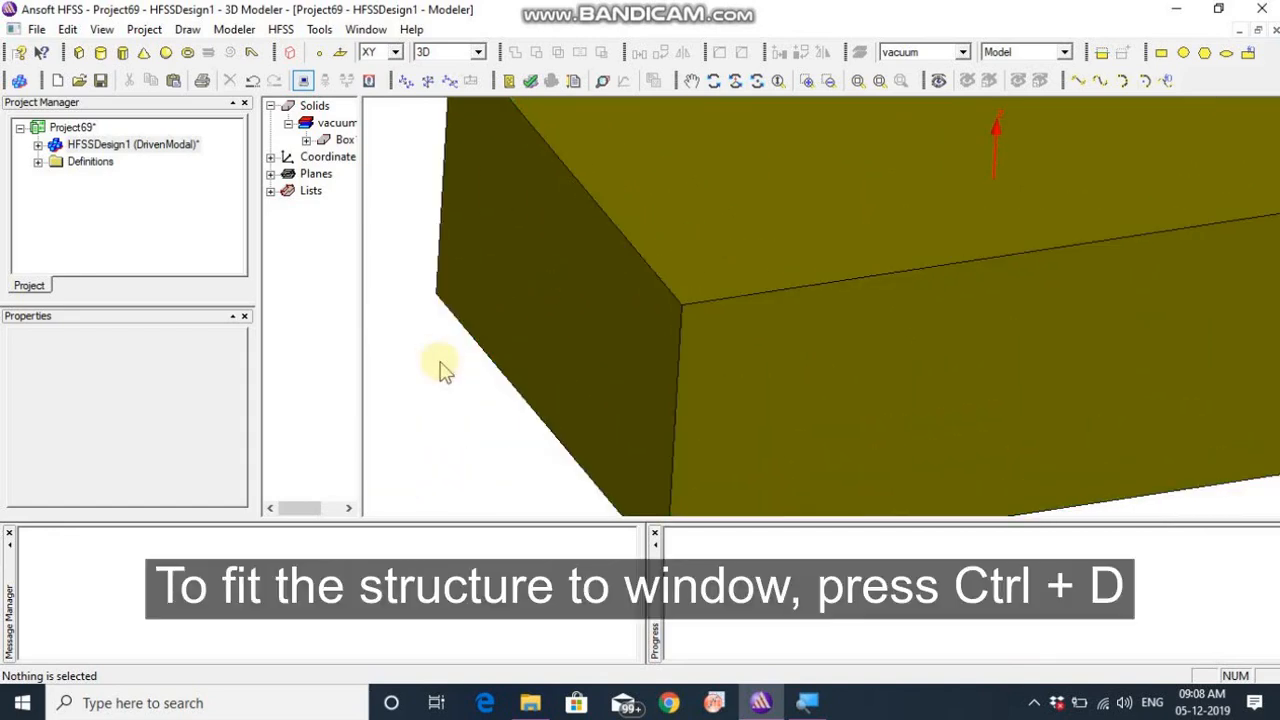
key(ctrl+d)
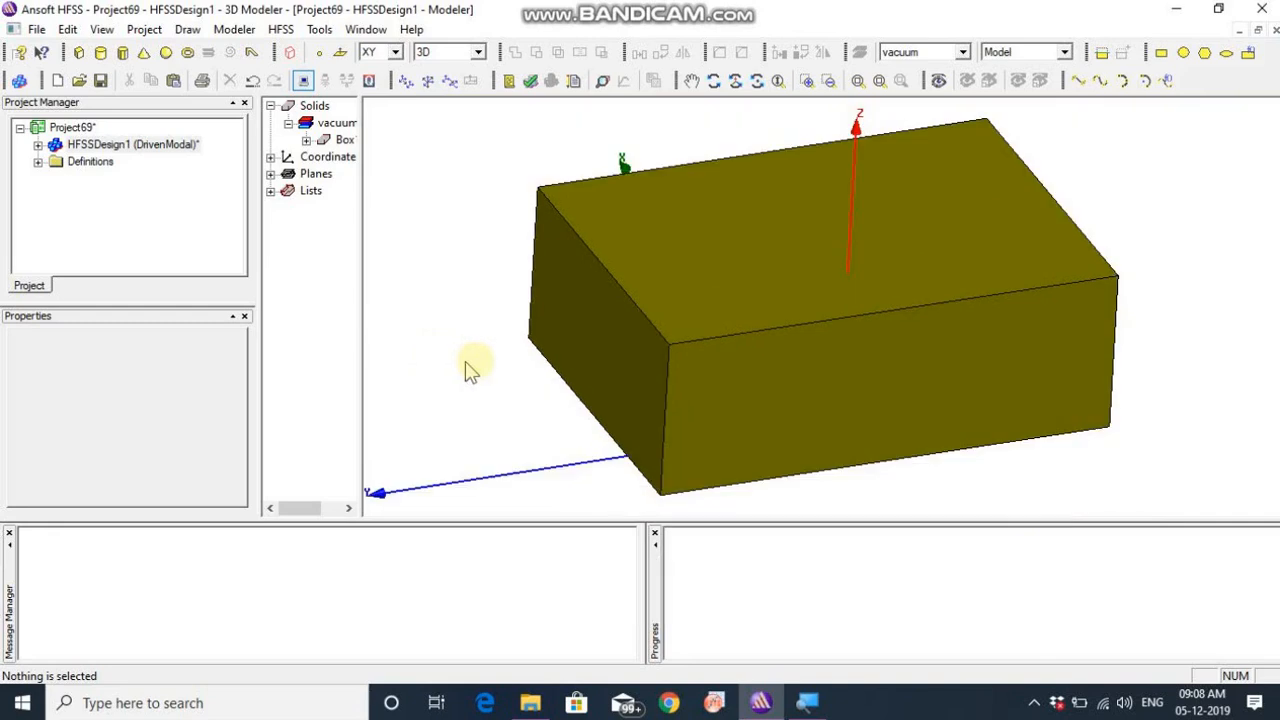
Step: Duplicate Box1 by copying and pasting it, with the model tree widened to show full object names
click(627, 222)
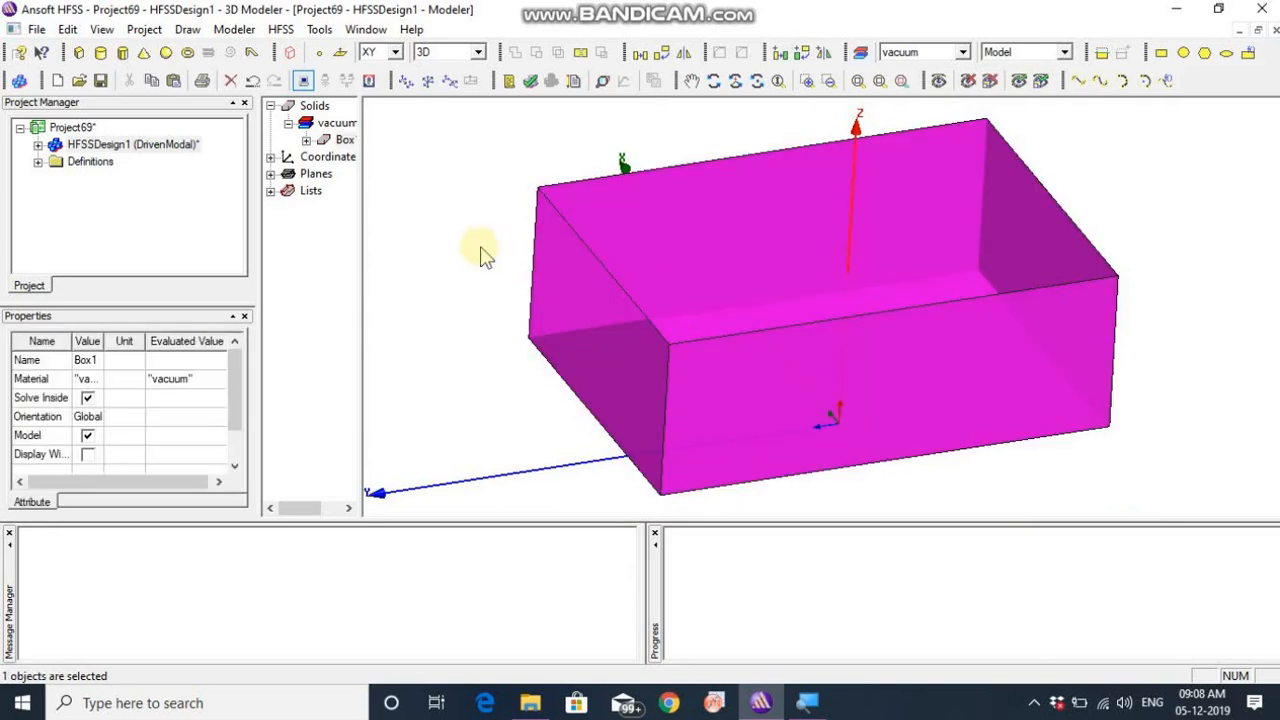
drag(362, 212, 429, 212)
click(347, 140)
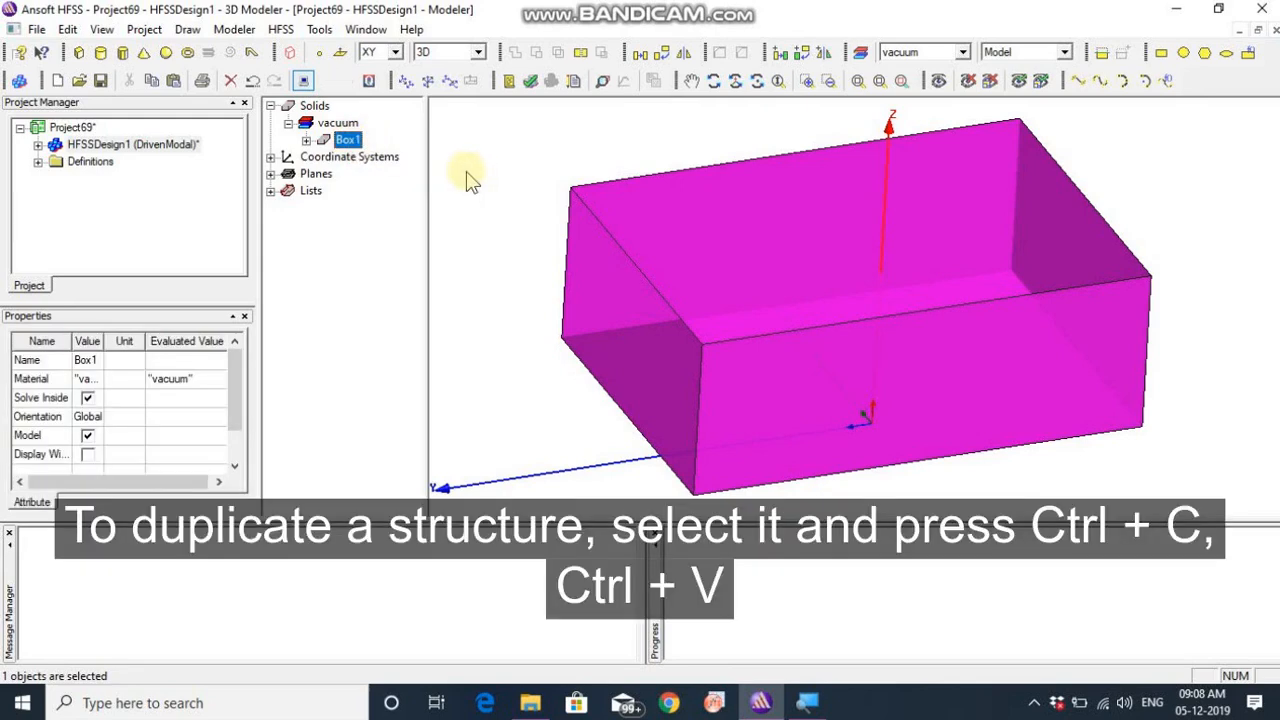
click(469, 249)
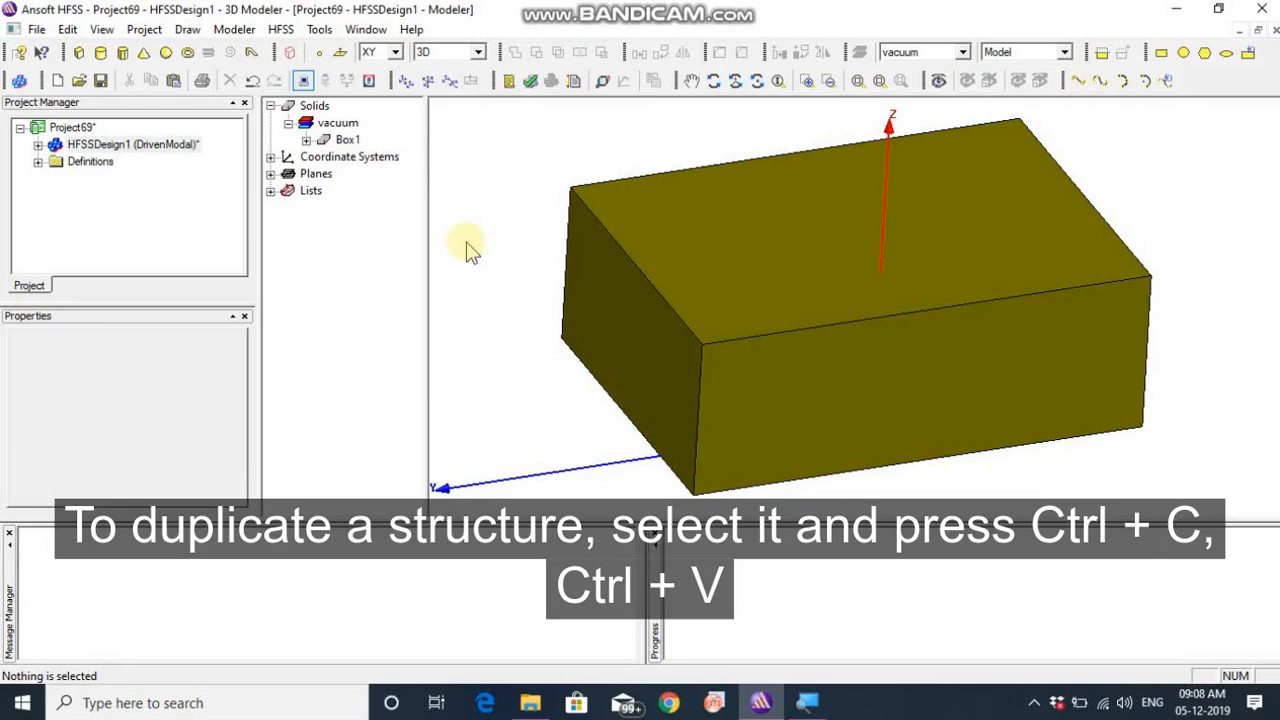
key(ctrl+v)
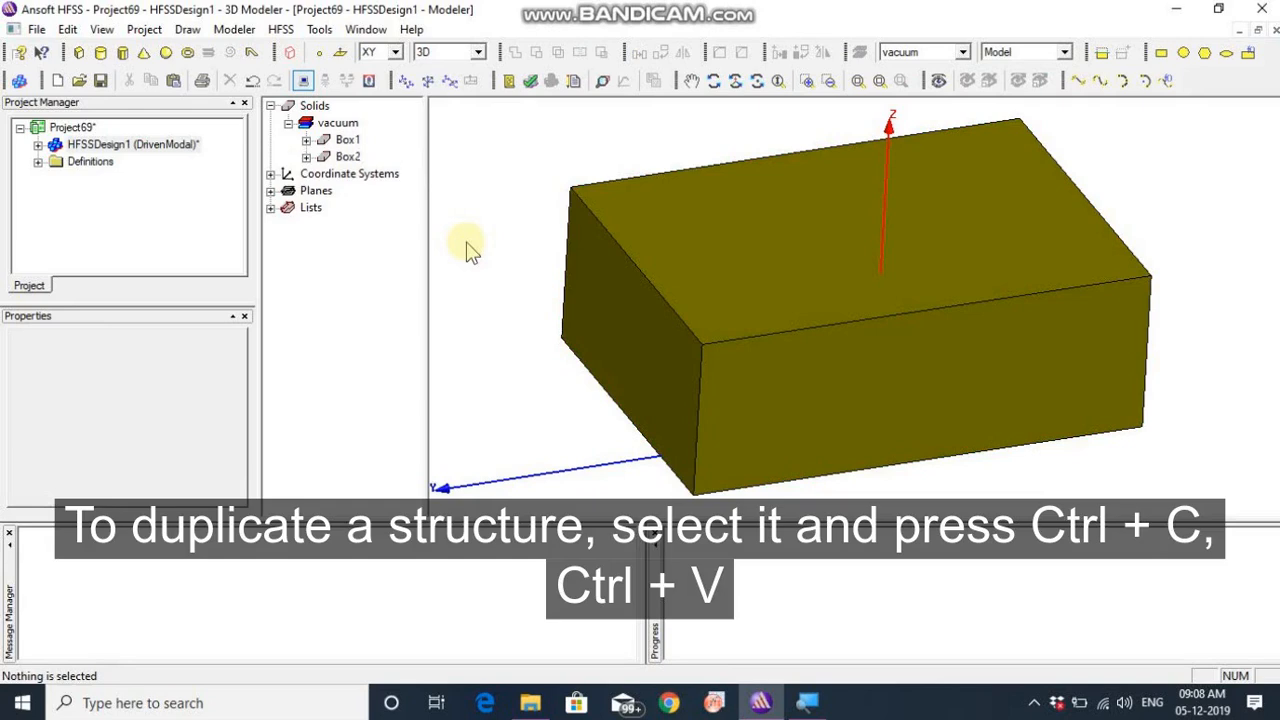
Step: Set the position of the duplicate Box2 to -0.6, -1.8, 1.3 mm so it sits above Box1
click(350, 158)
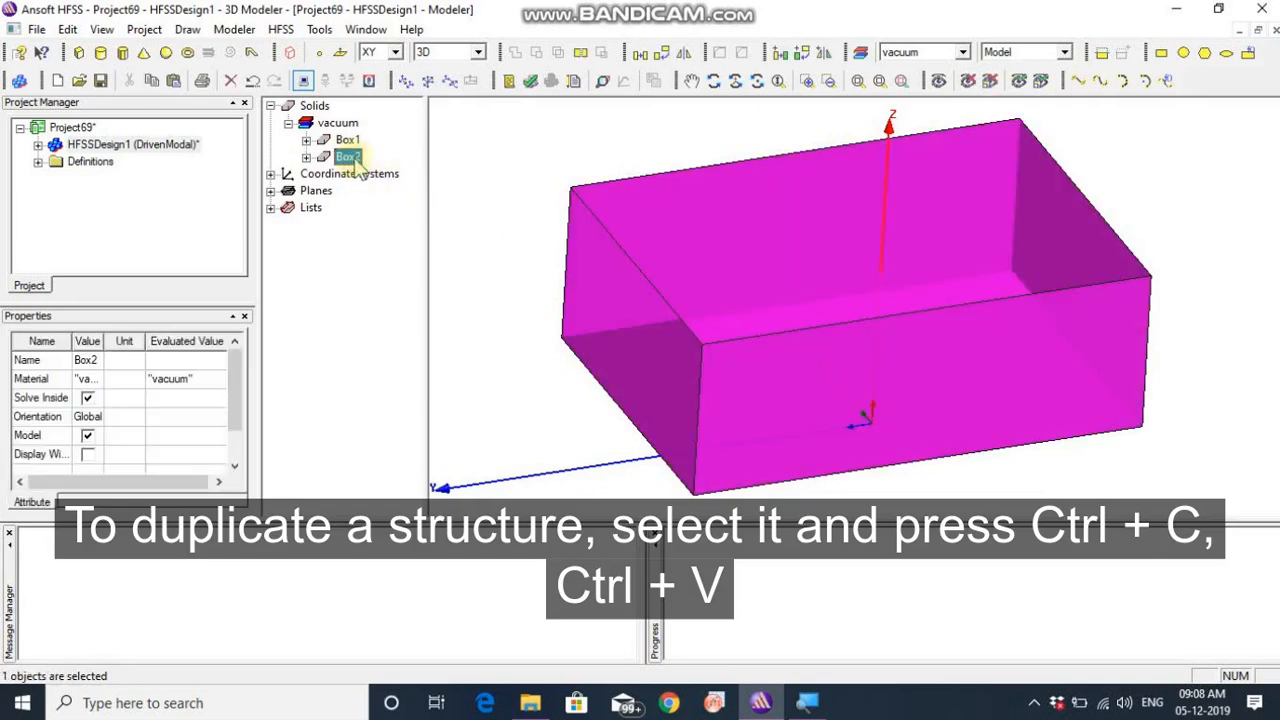
click(342, 140)
click(348, 157)
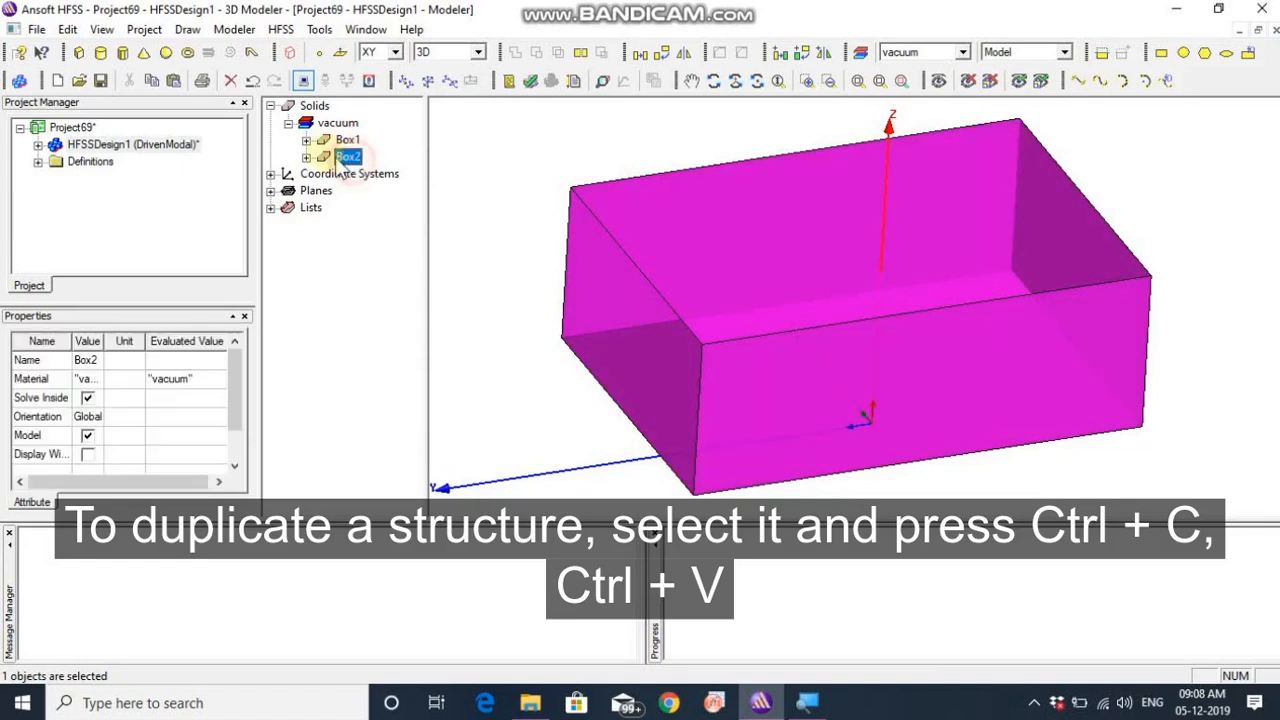
click(306, 157)
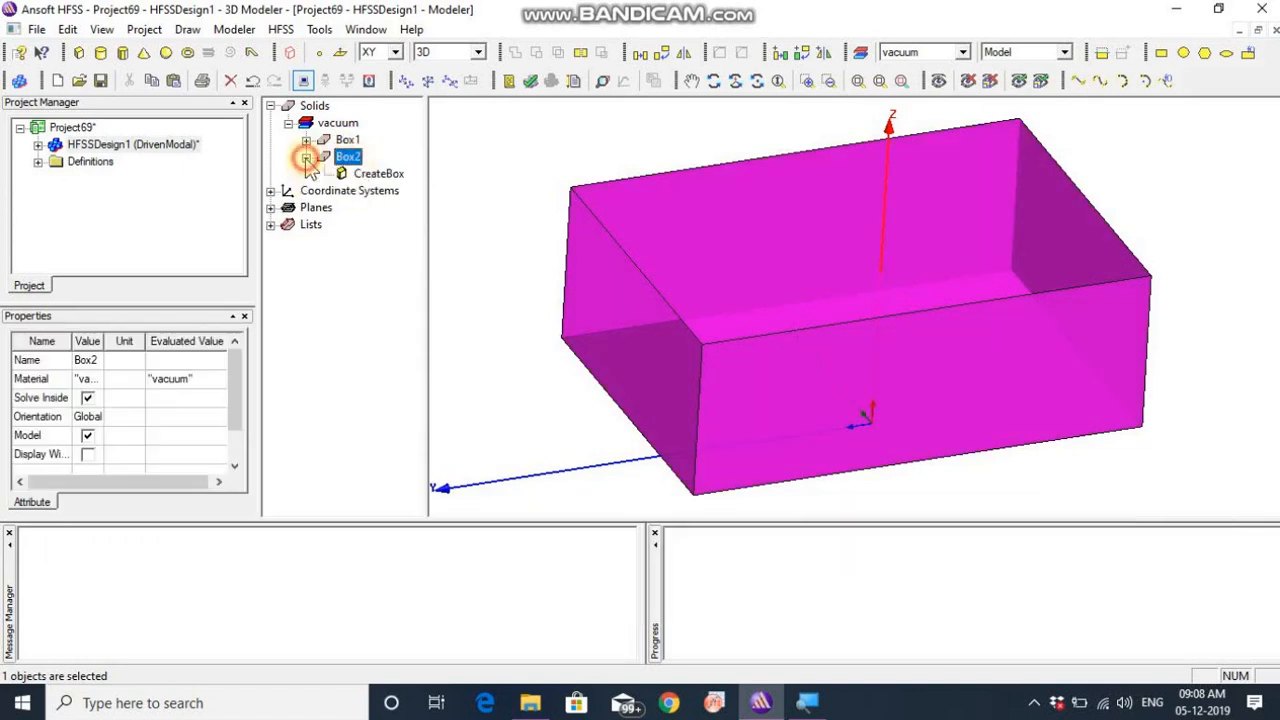
click(376, 175)
double_click(375, 176)
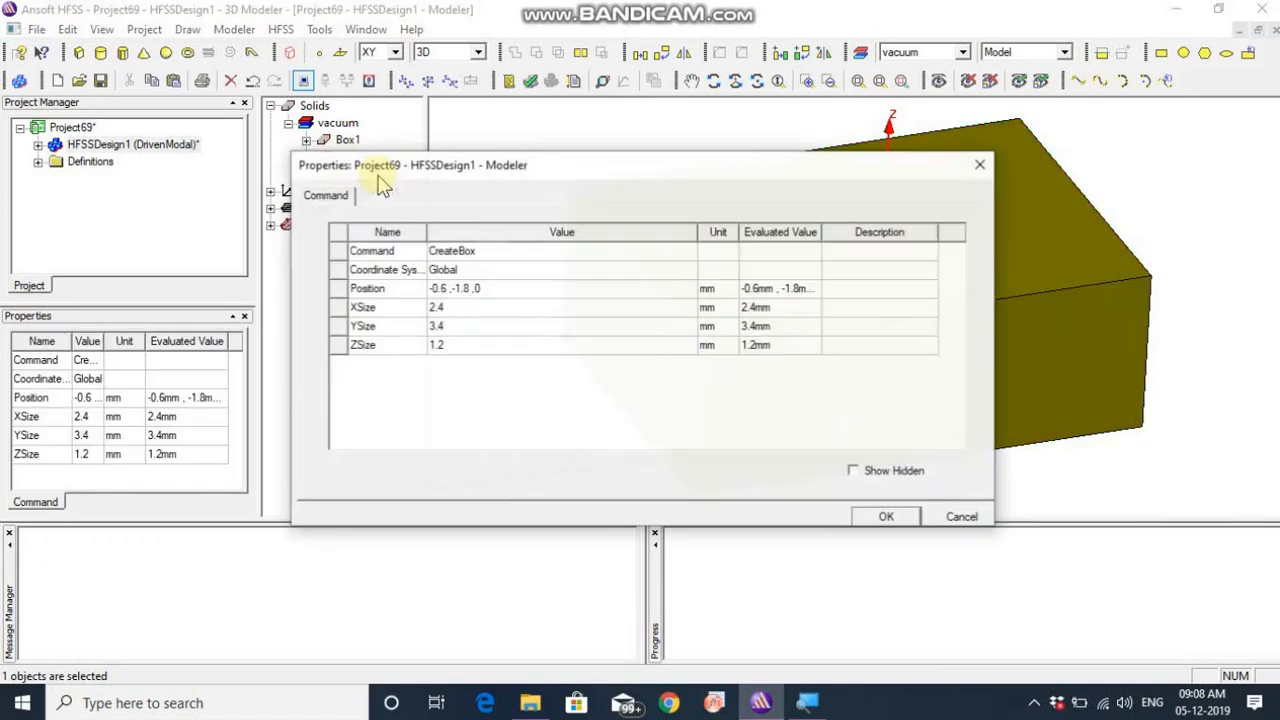
click(492, 288)
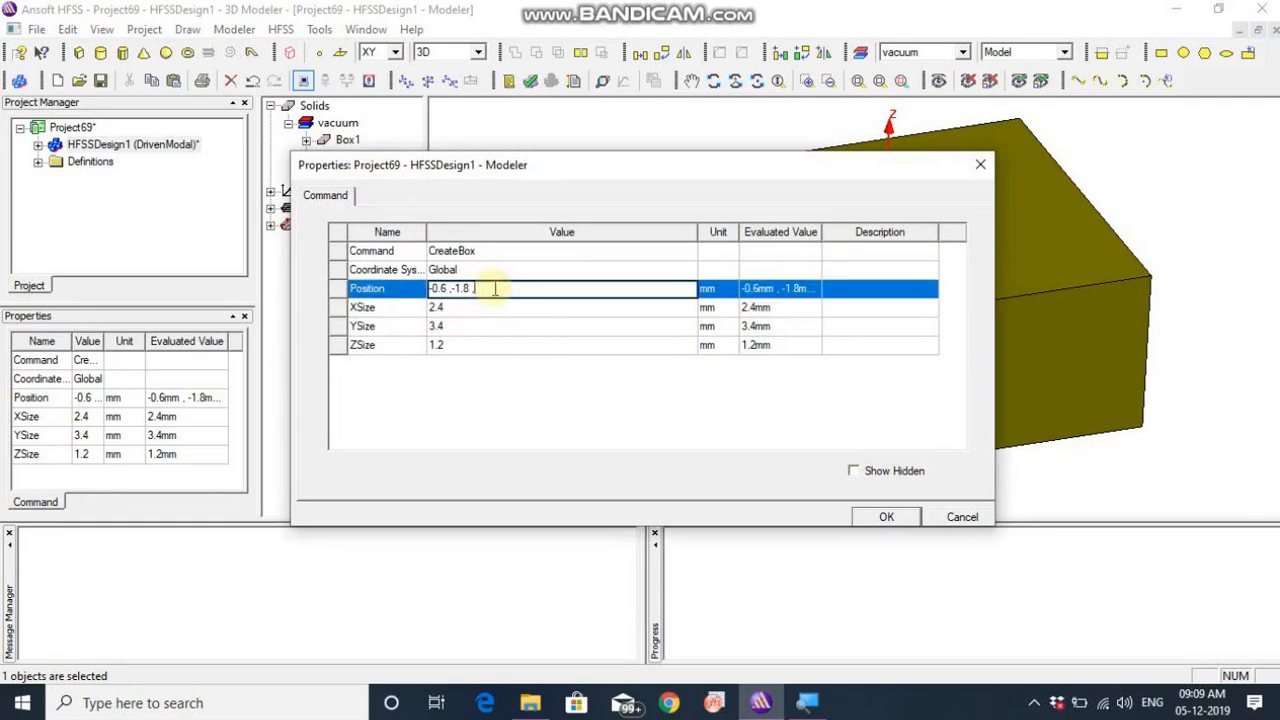
text(1.3)
click(880, 516)
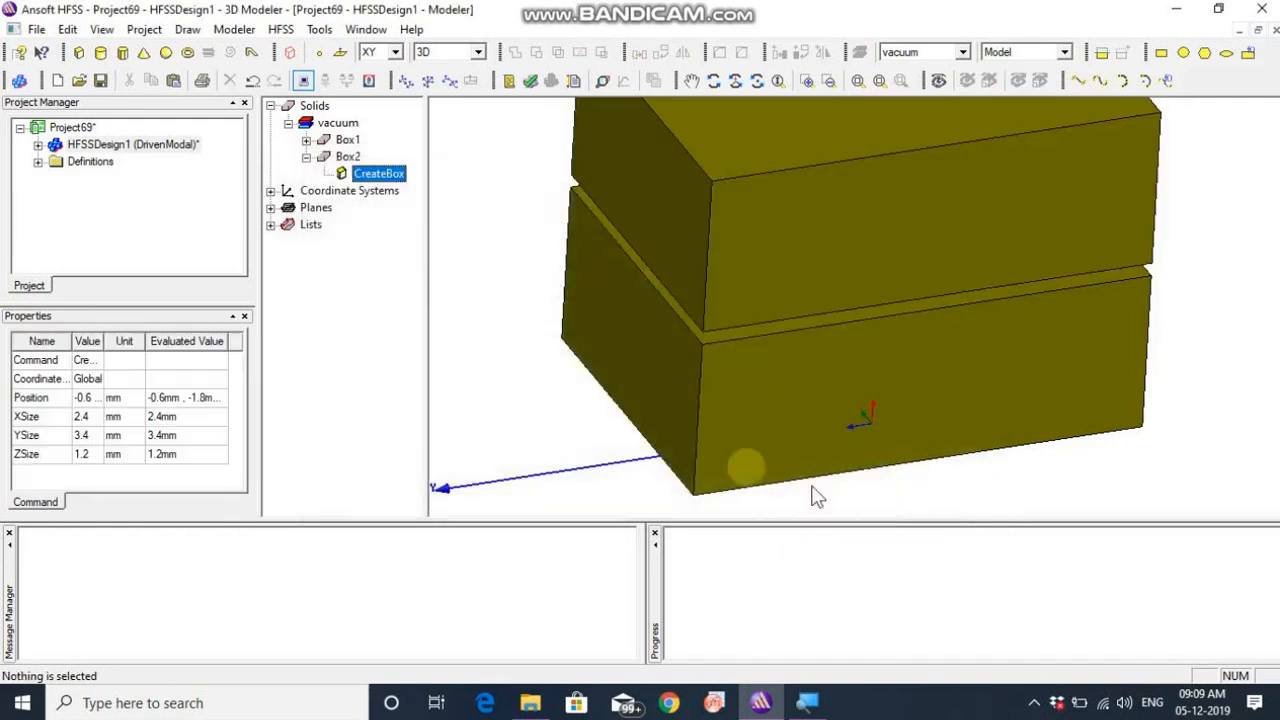
click(557, 409)
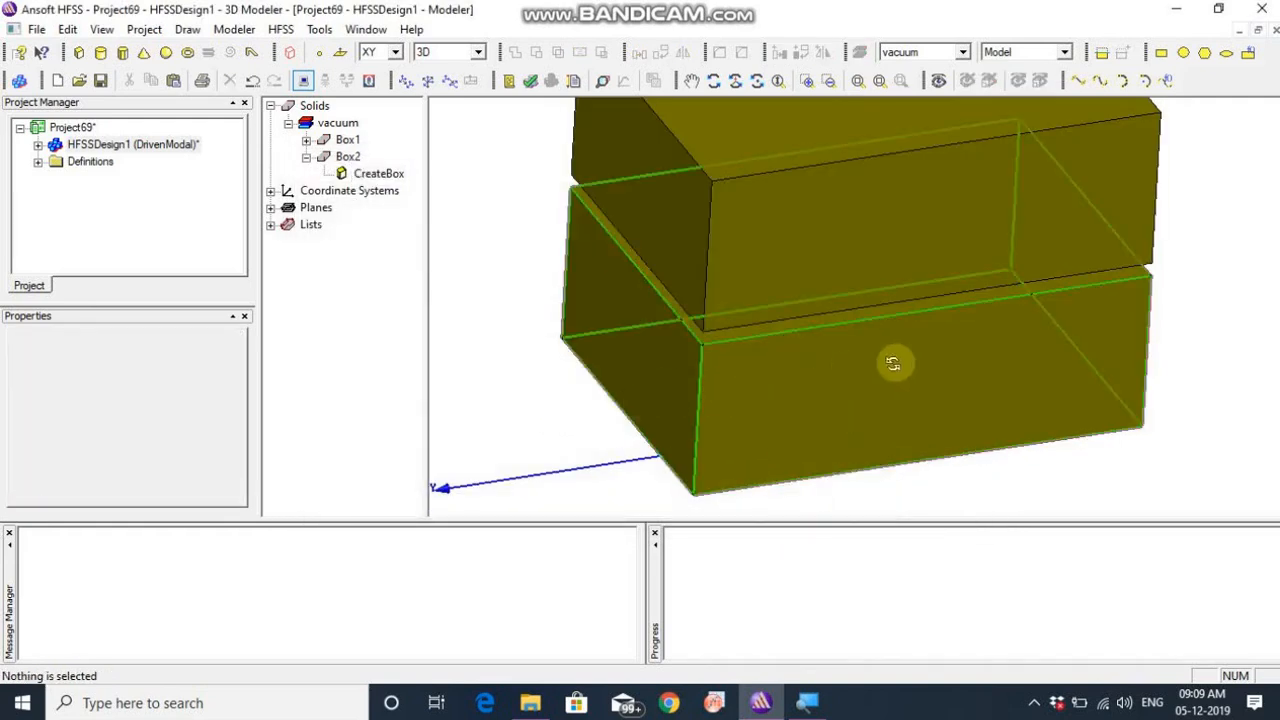
Step: Select all objects in the model and clear the selection
drag(893, 363, 1026, 398)
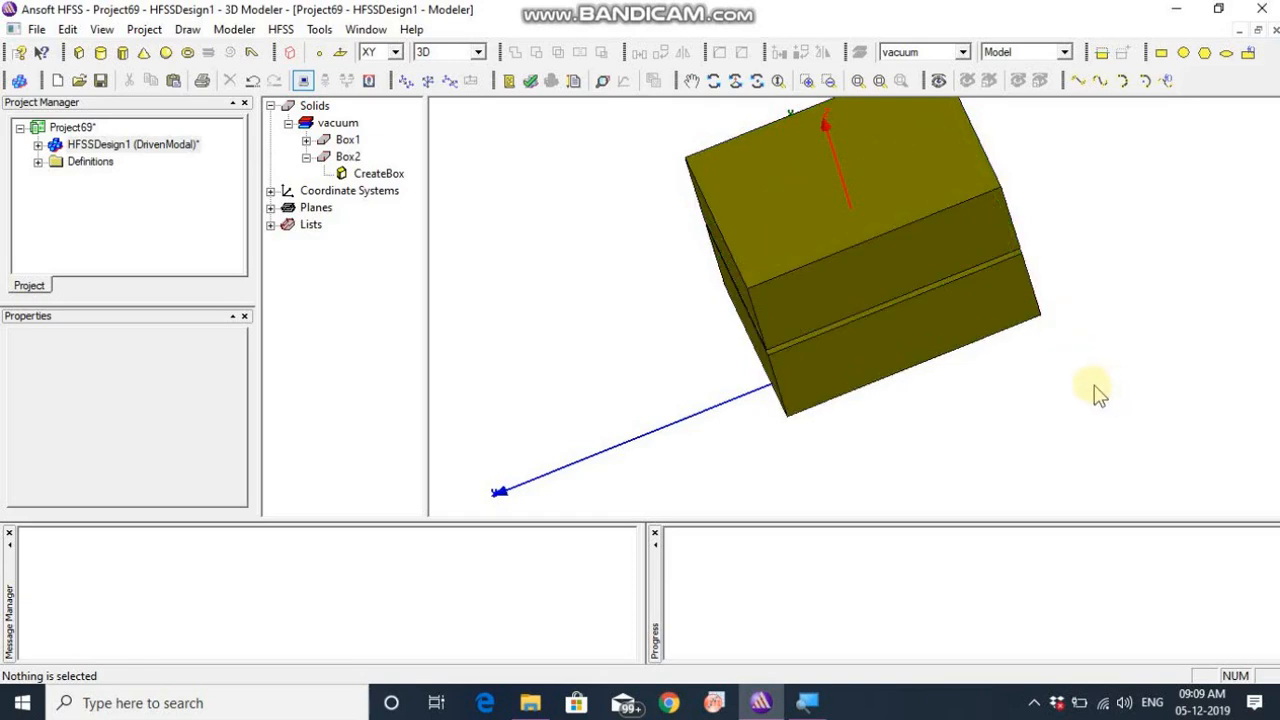
key(ctrl+a)
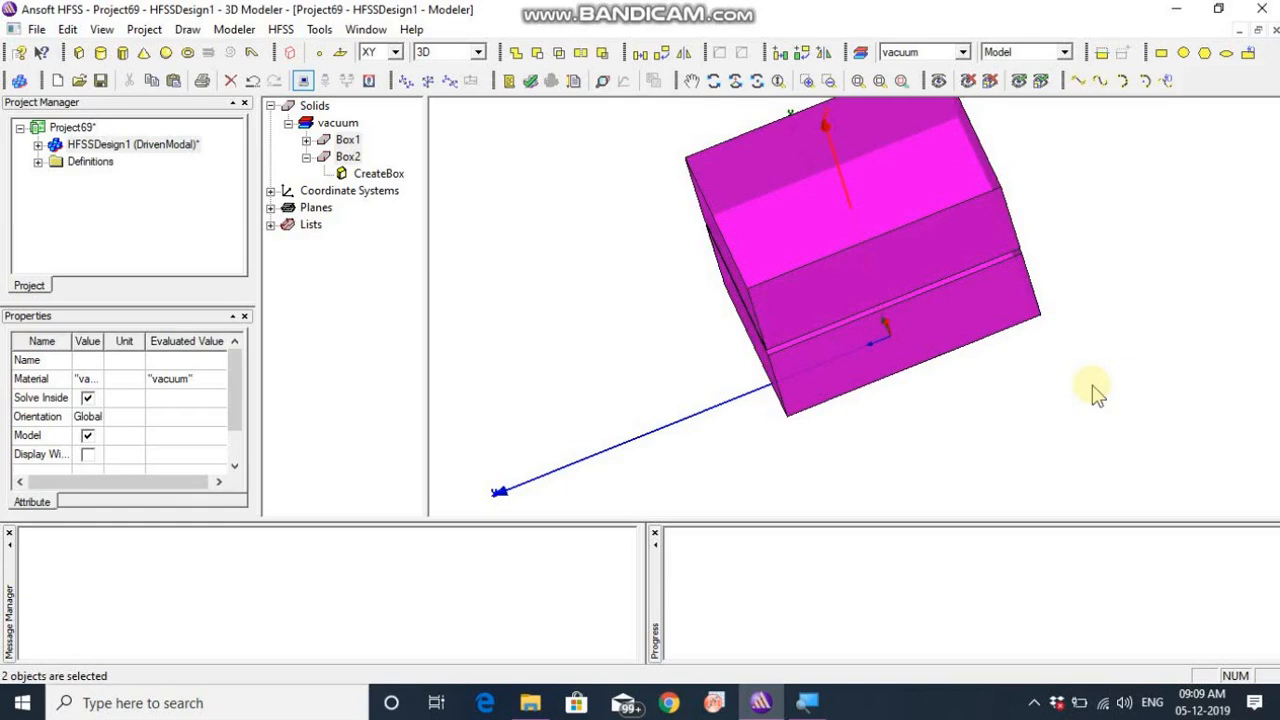
click(1095, 390)
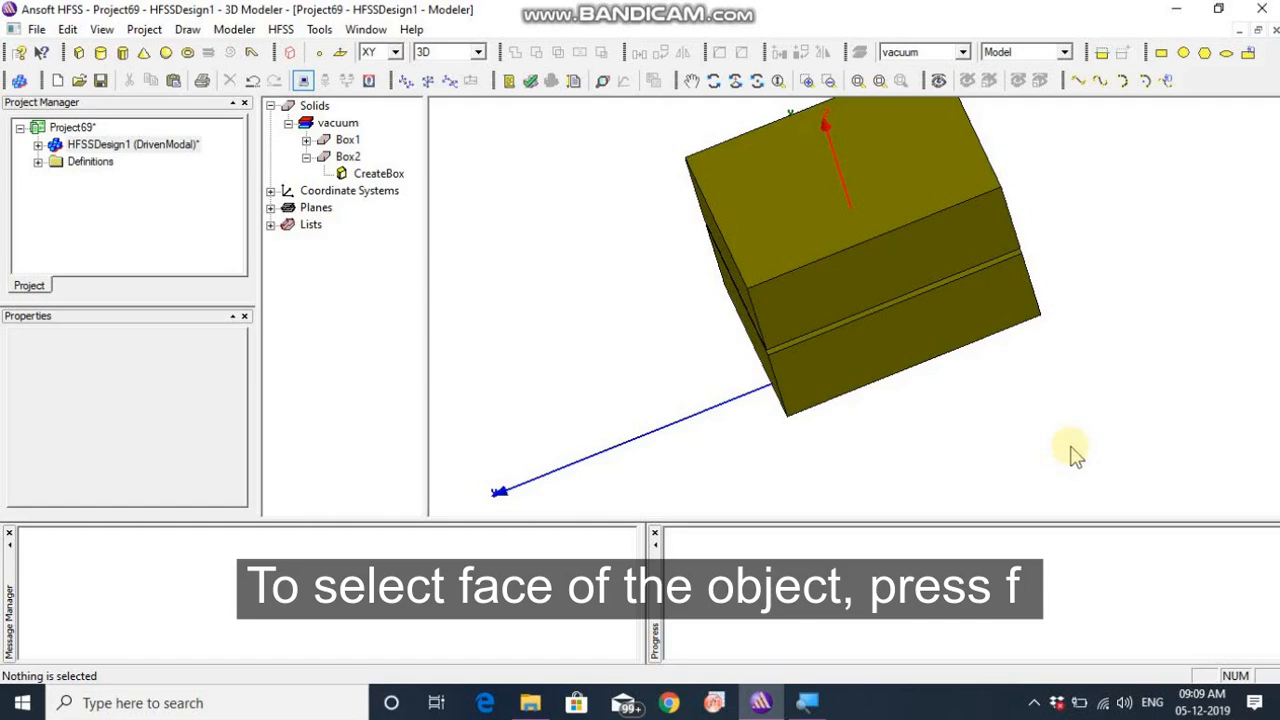
Step: Switch to face selection and select the top face of the upper box
key(f)
click(886, 170)
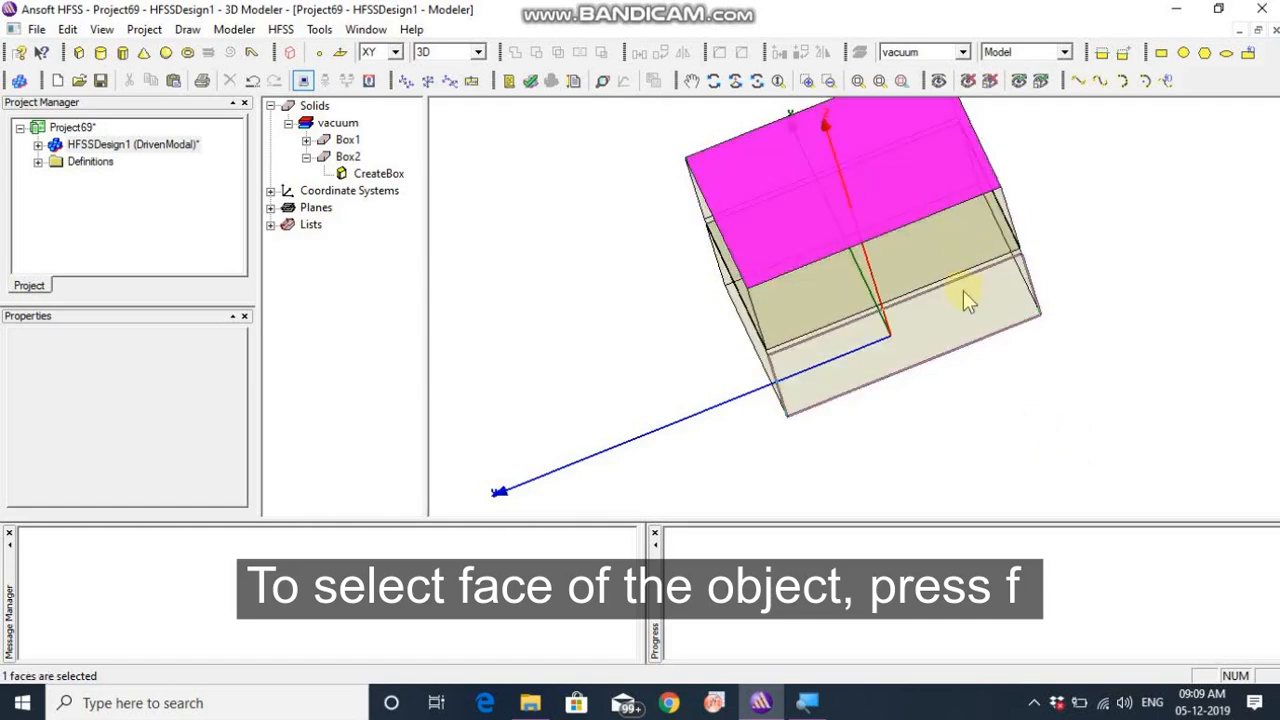
alt+drag(963, 290, 982, 261)
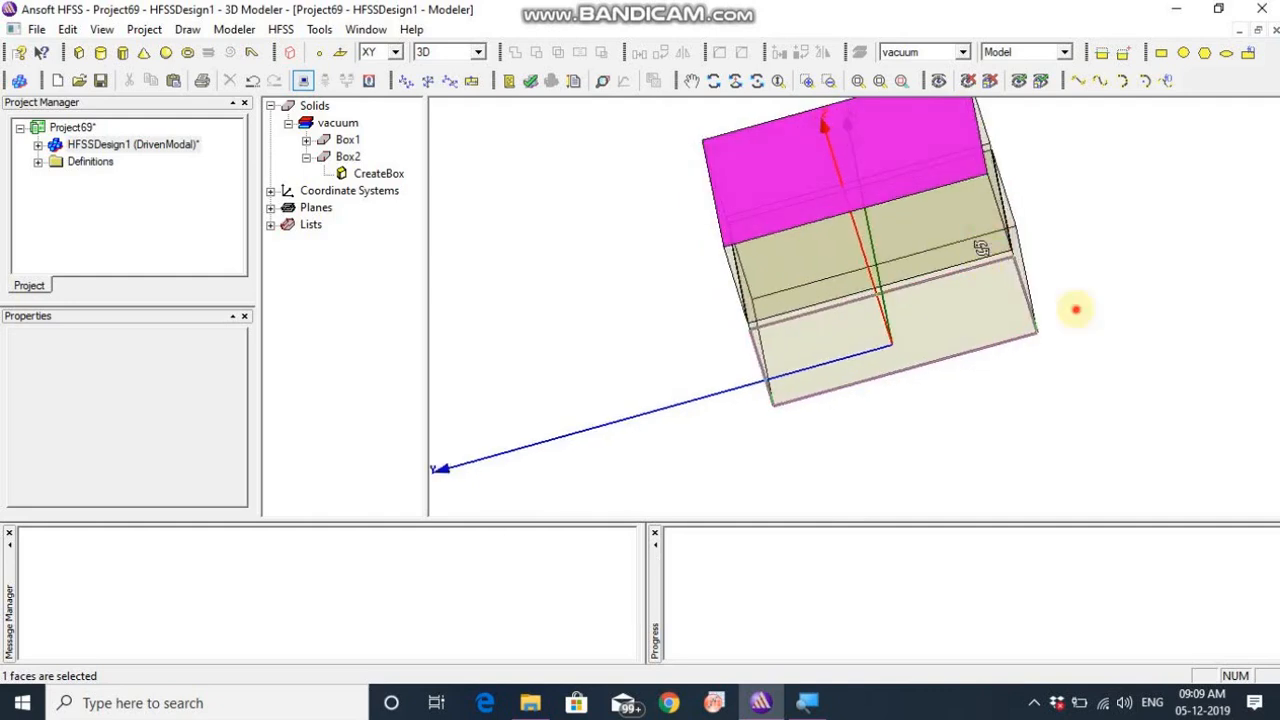
alt+drag(1076, 309, 1112, 343)
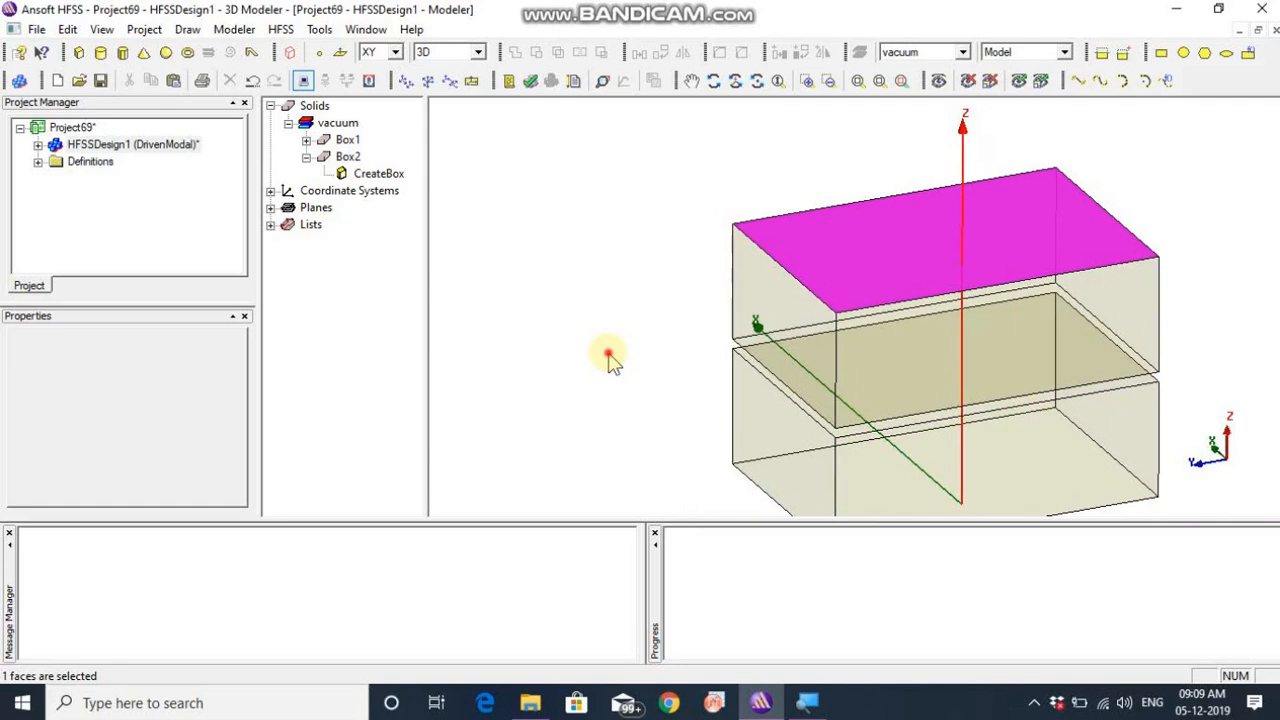
Step: Switch to object selection, select the upper box and the lower box in turn, and clear the selection
key(o)
click(874, 250)
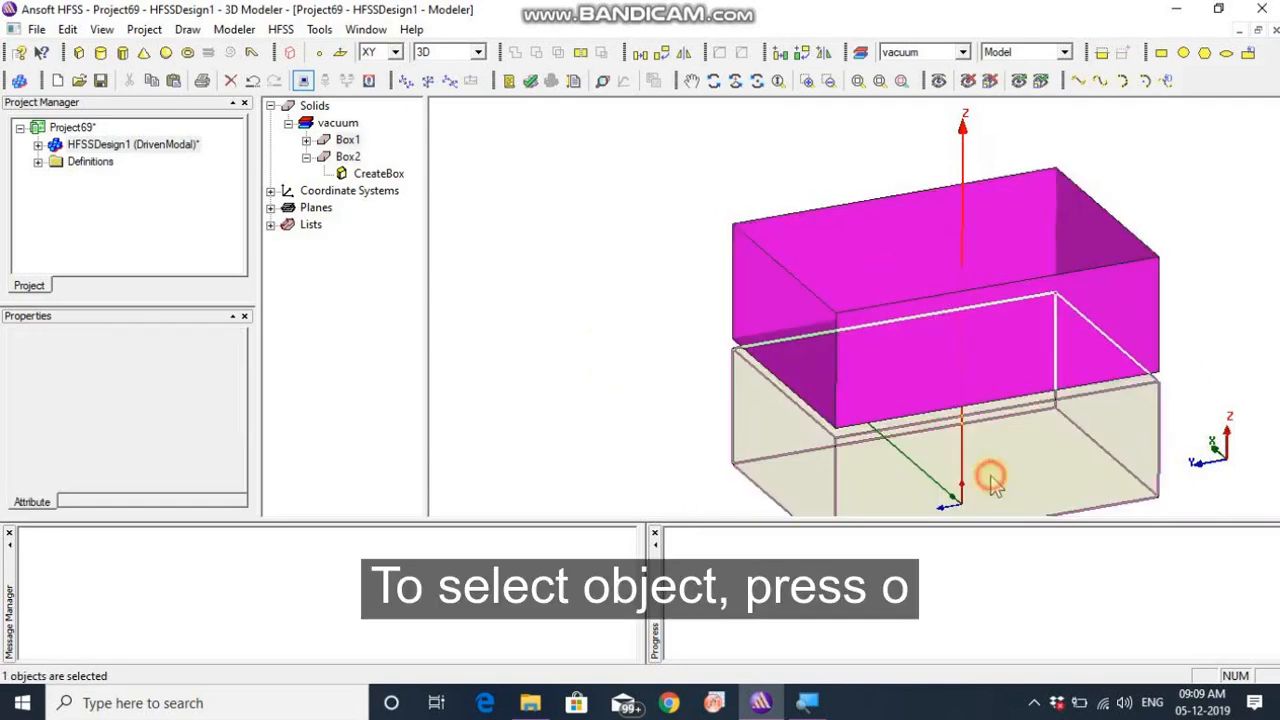
click(990, 477)
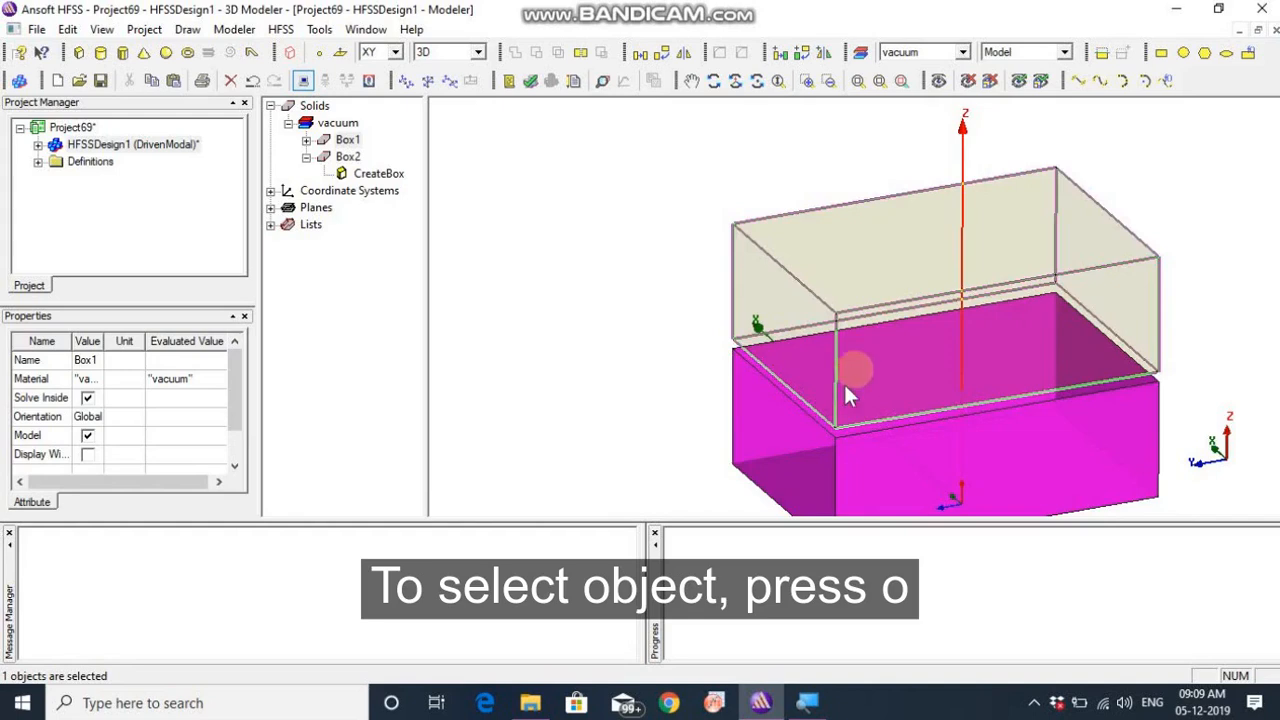
alt+drag(845, 388, 1088, 424)
click(1088, 424)
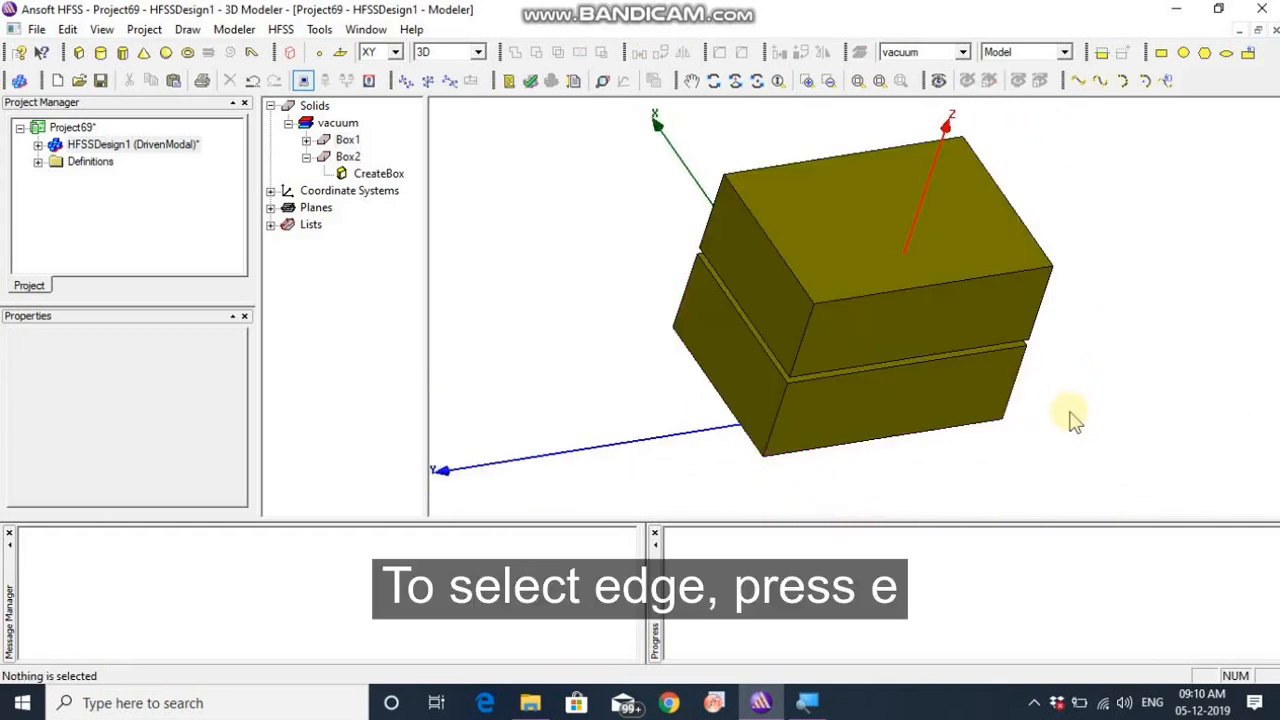
Step: Switch to edge selection and select several edges of the upper box one at a time, ending with its rear top edge
key(e)
click(806, 326)
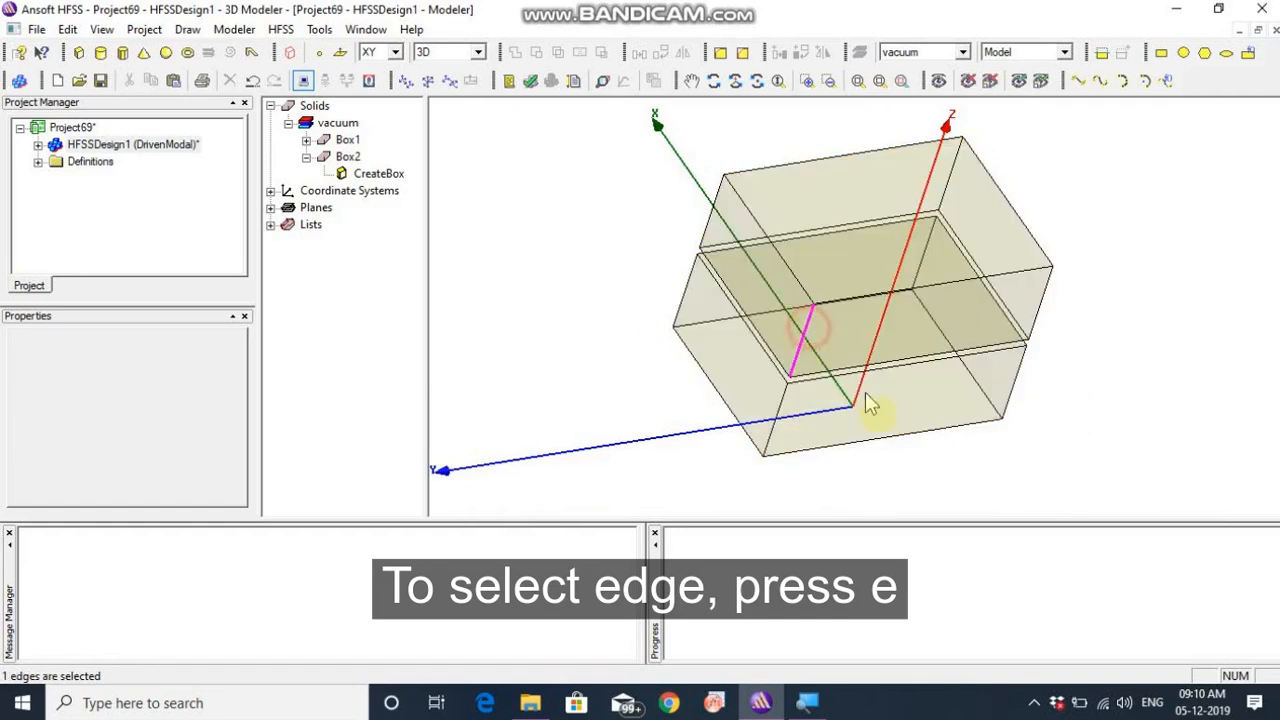
click(963, 281)
click(972, 352)
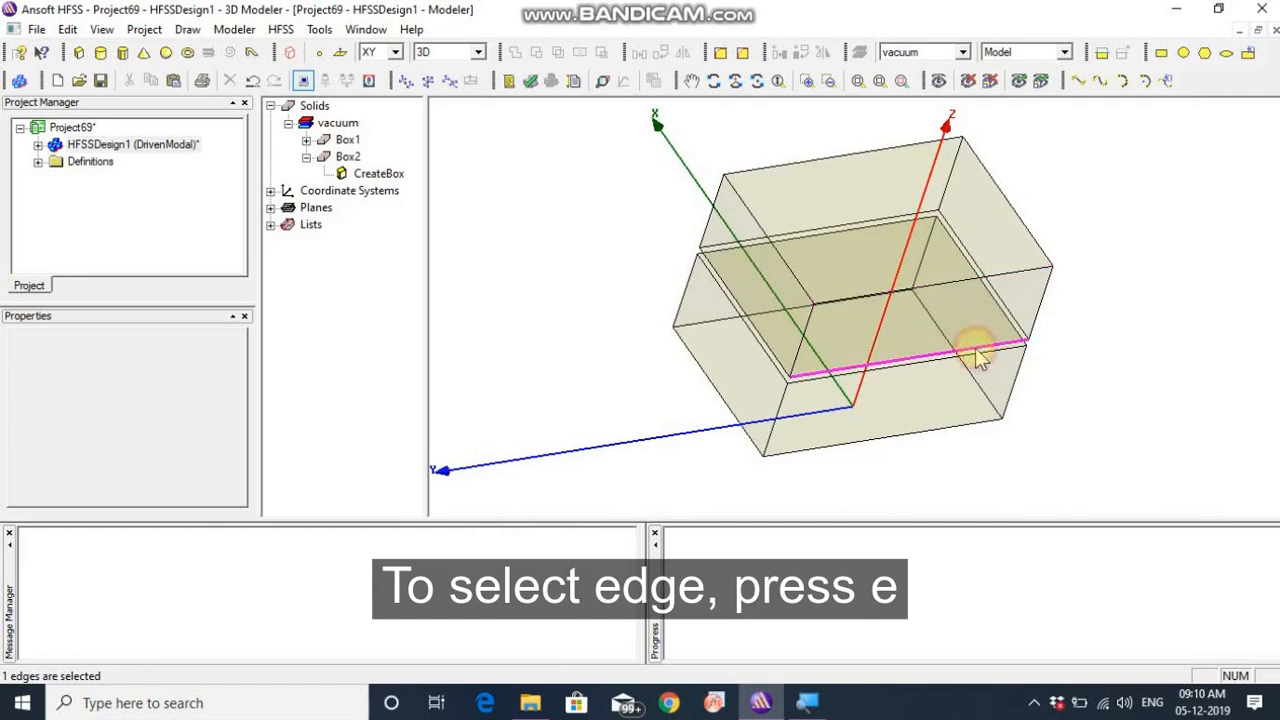
click(868, 158)
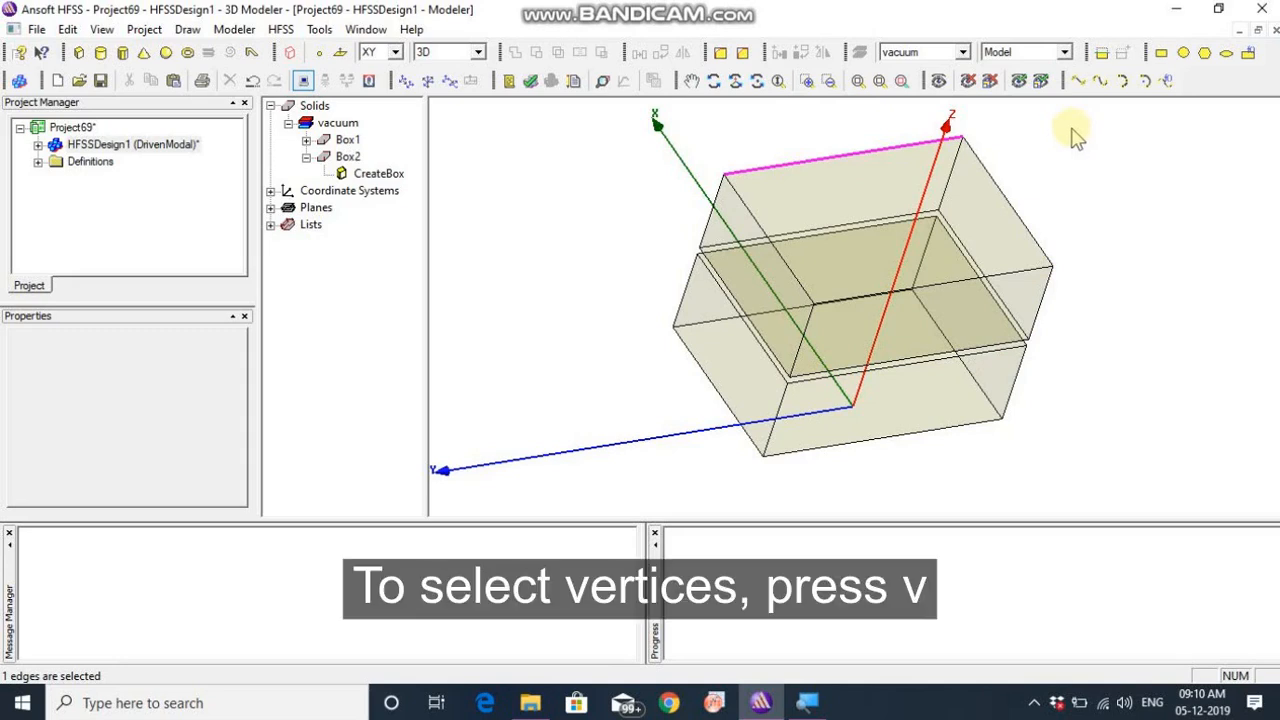
Step: Switch to vertex selection and select a top corner vertex of the upper box
key(v)
click(1051, 267)
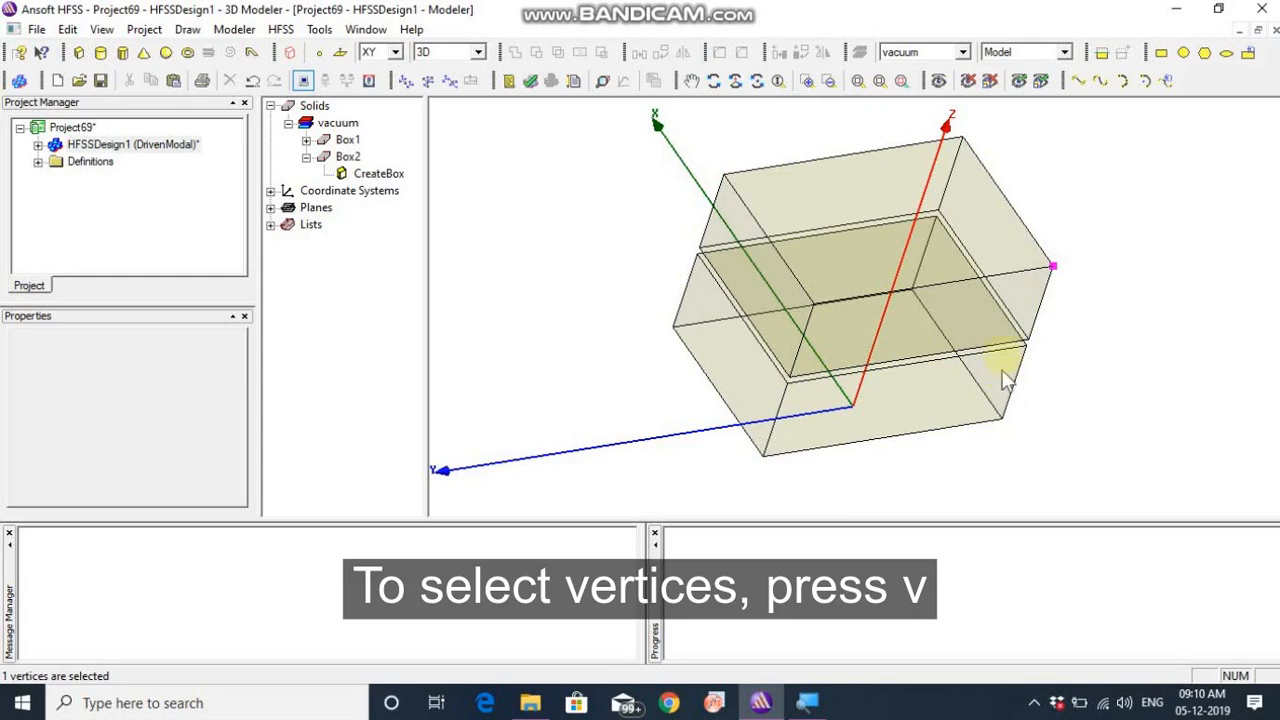
Step: Select two more corner vertices of the upper box in turn, then clear the selection
click(1028, 340)
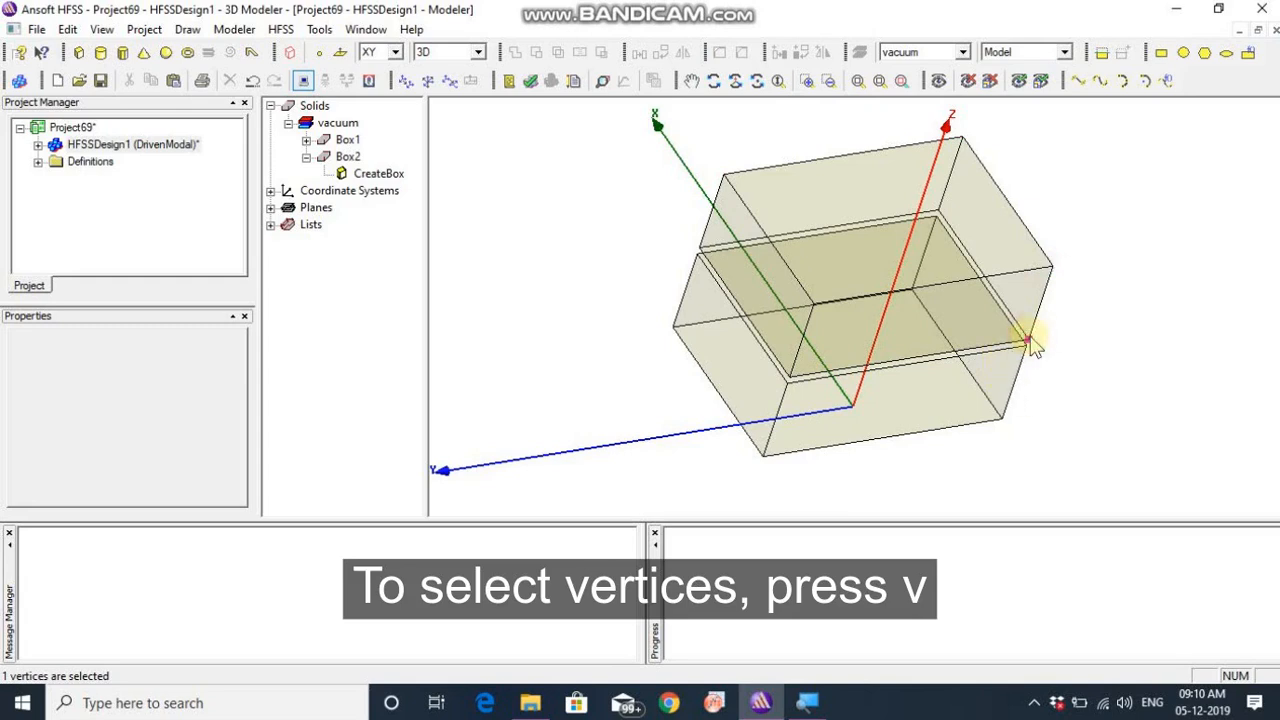
click(814, 302)
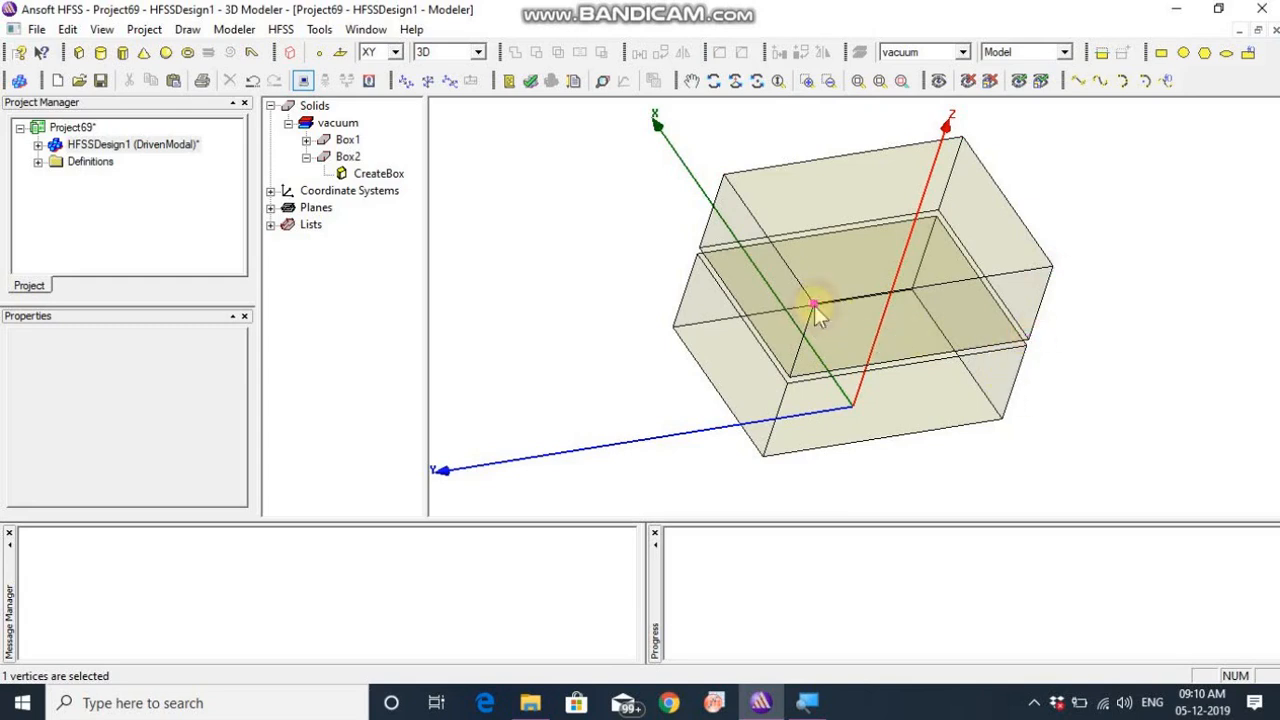
click(590, 345)
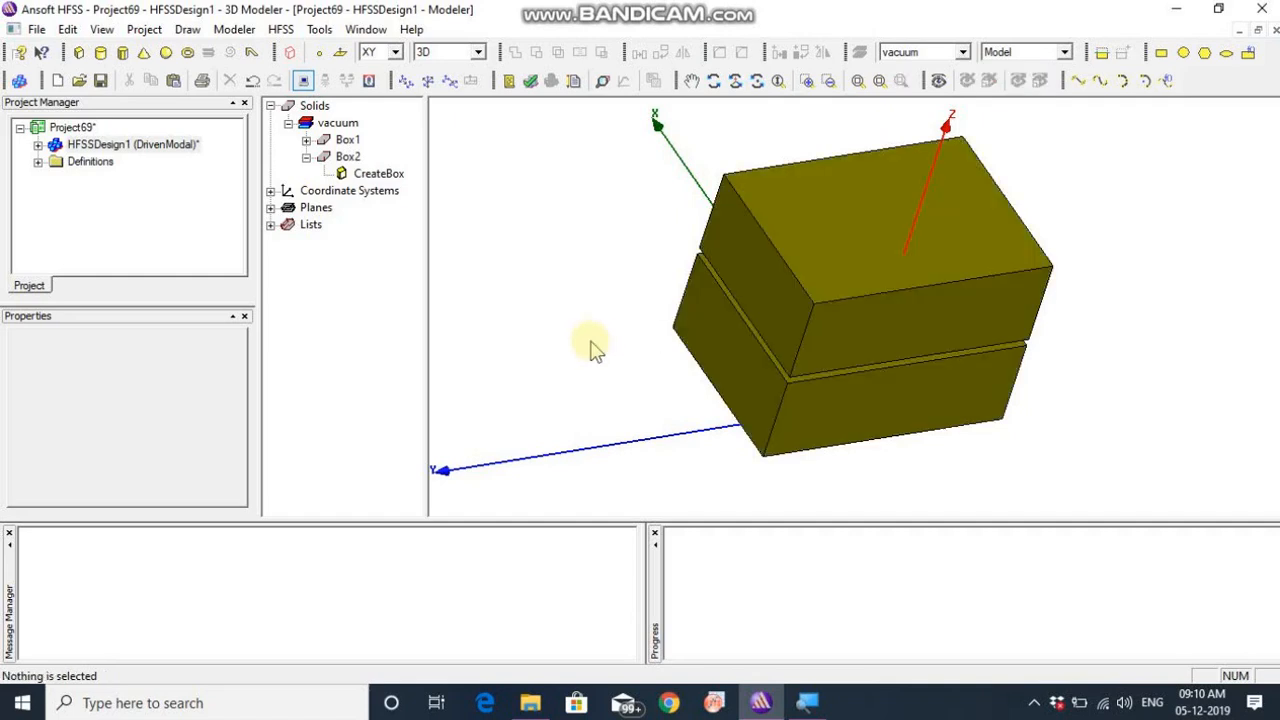
Step: Delete the upper box and the lower box so the model is empty
click(857, 263)
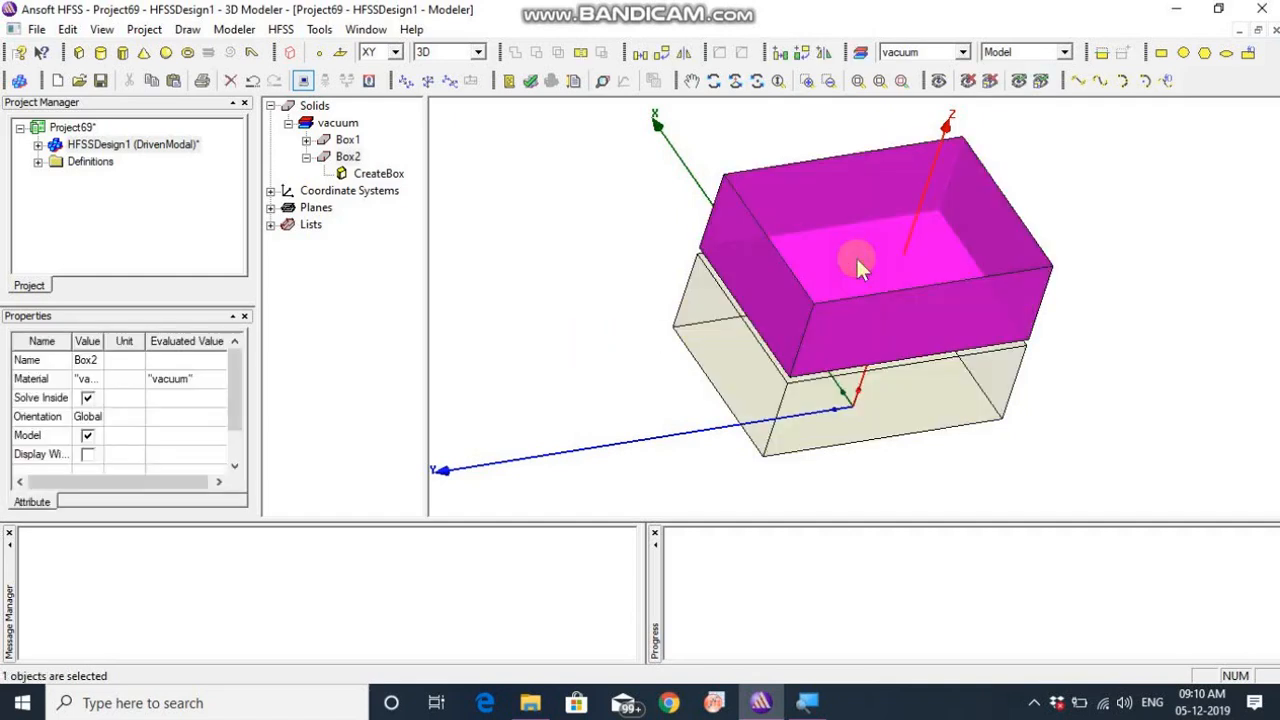
key(Delete)
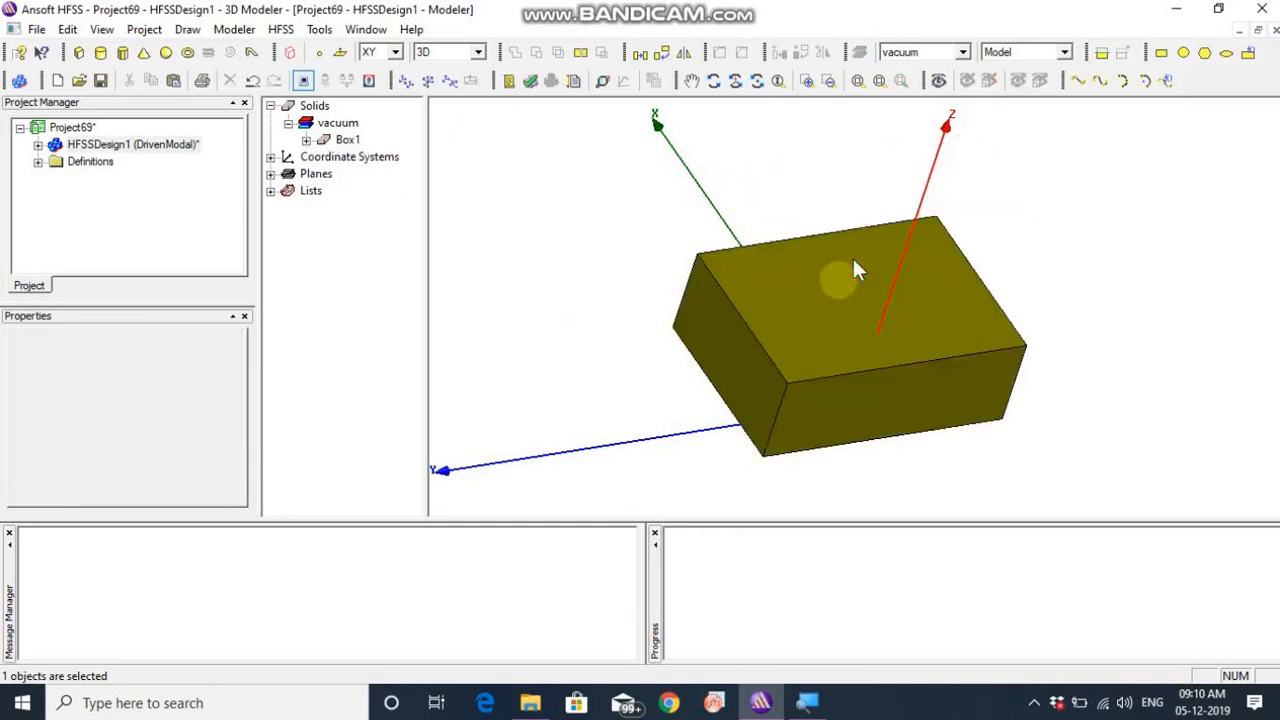
click(822, 318)
key(Delete)
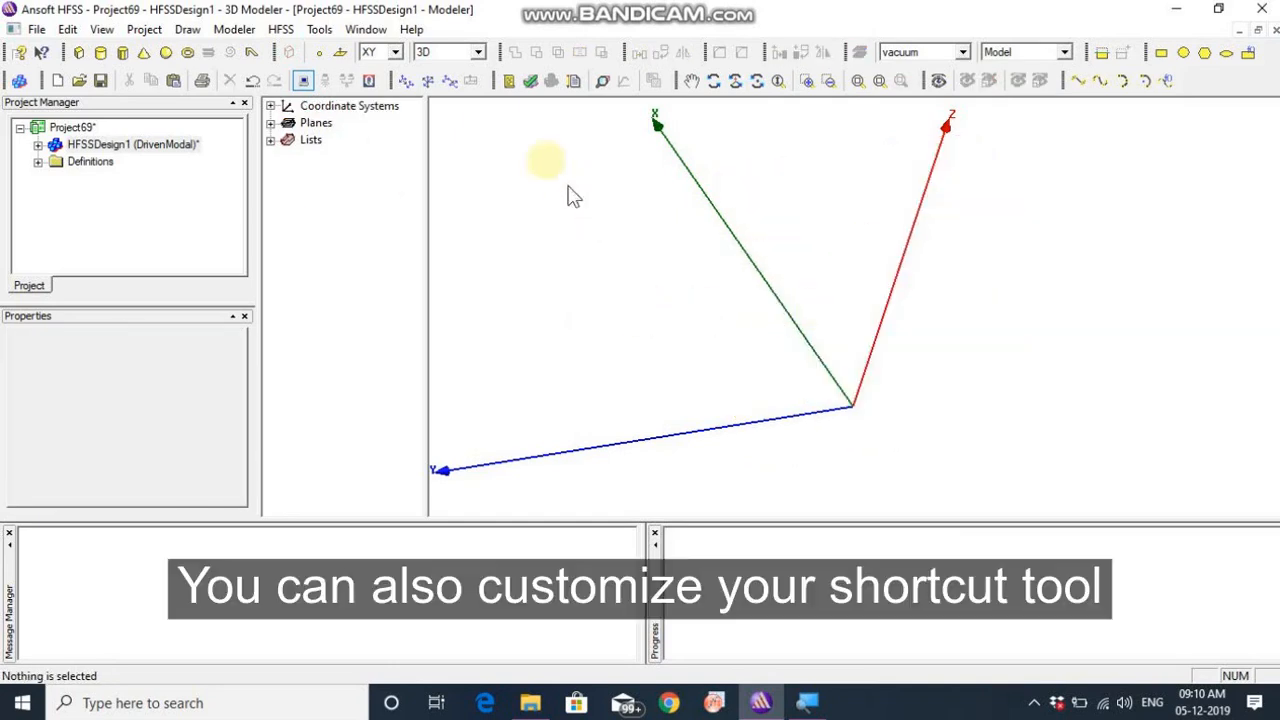
Step: Assign the custom keyboard shortcut Ctrl+B to the Box command in the Draw category and save the shortcut settings
click(320, 29)
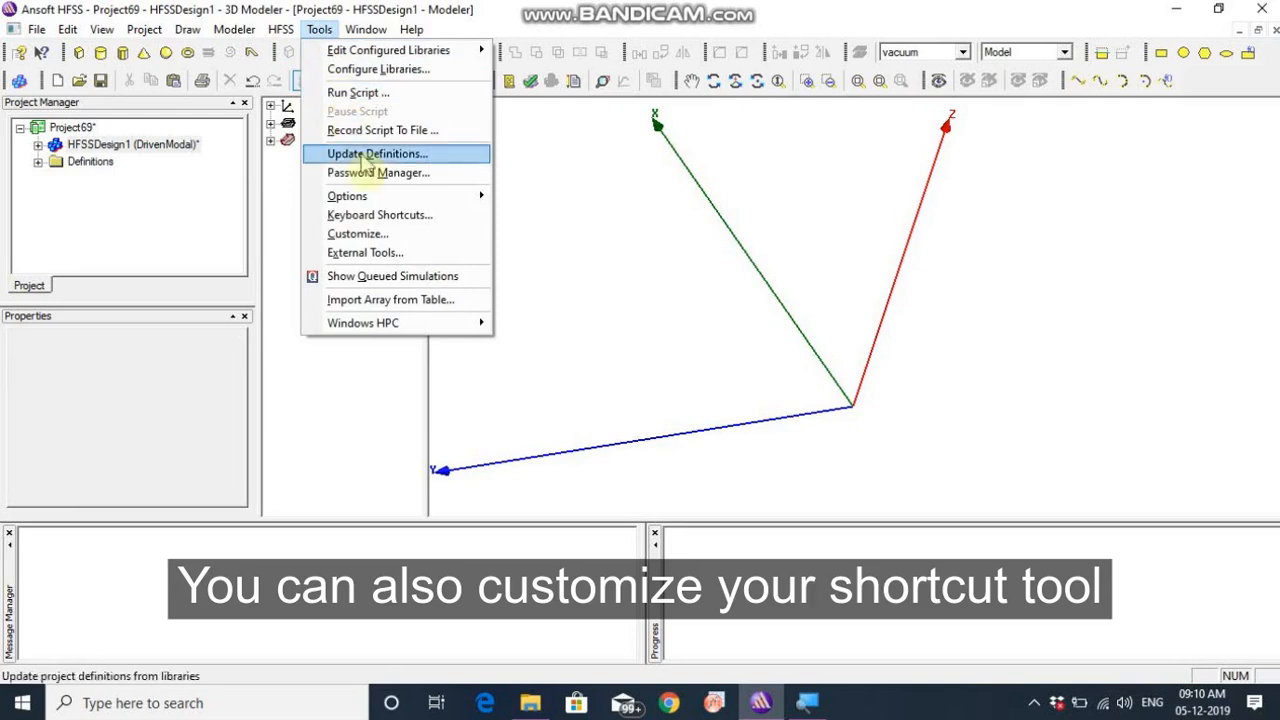
click(372, 217)
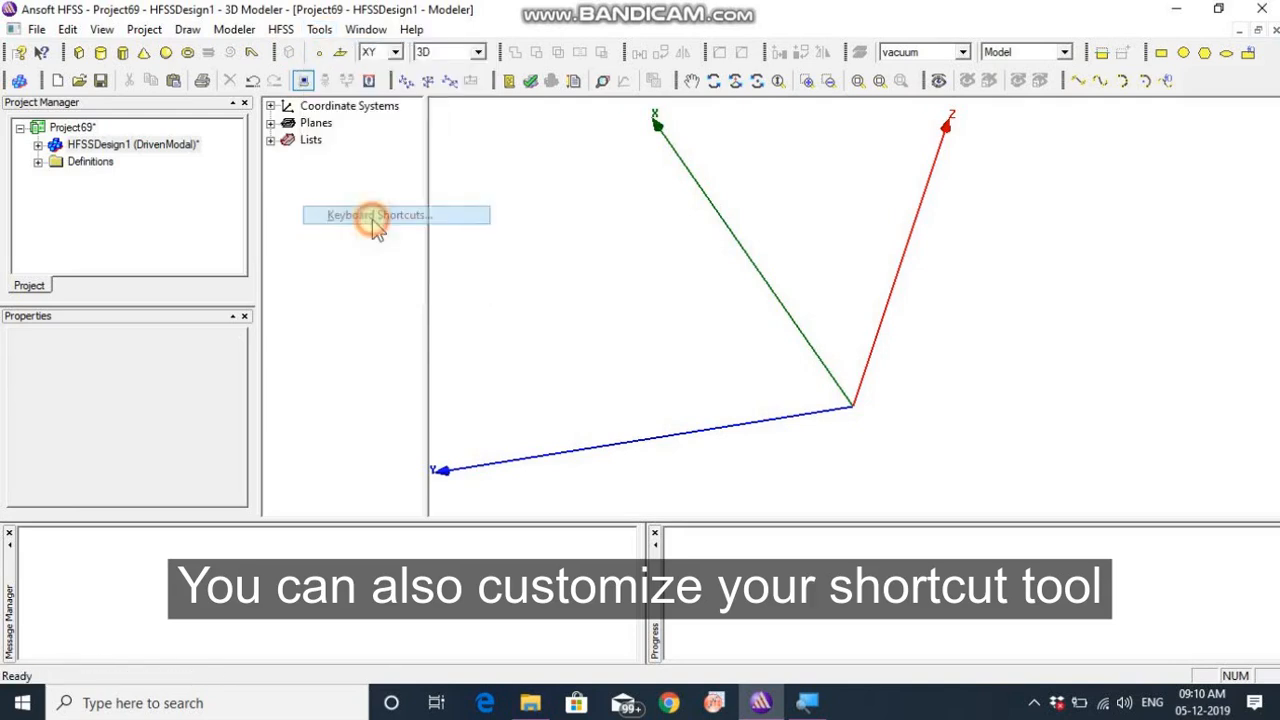
click(505, 226)
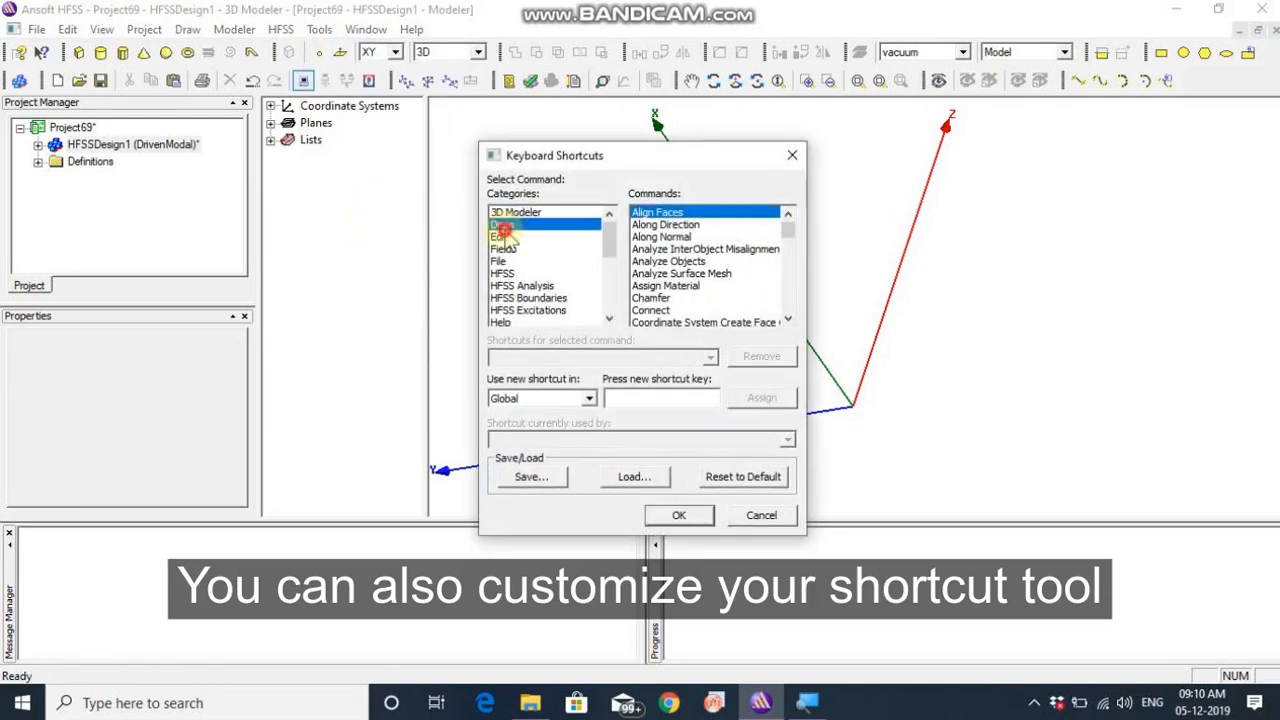
click(641, 250)
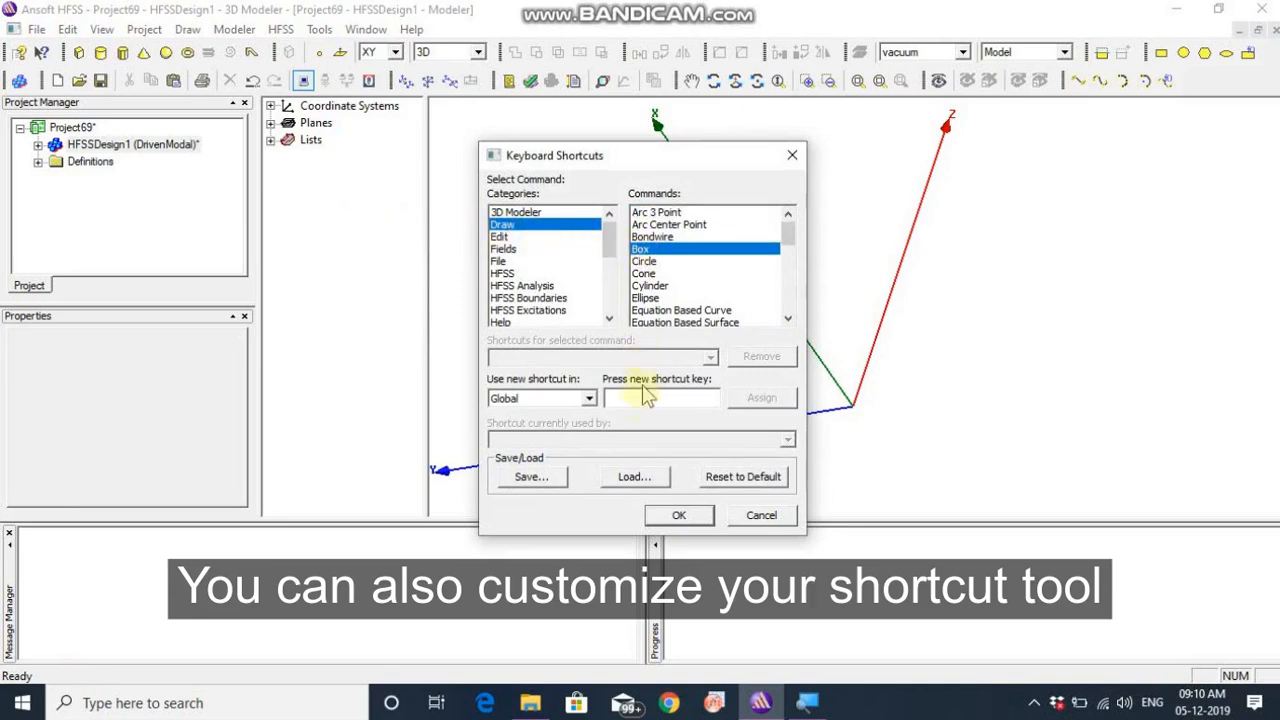
click(635, 401)
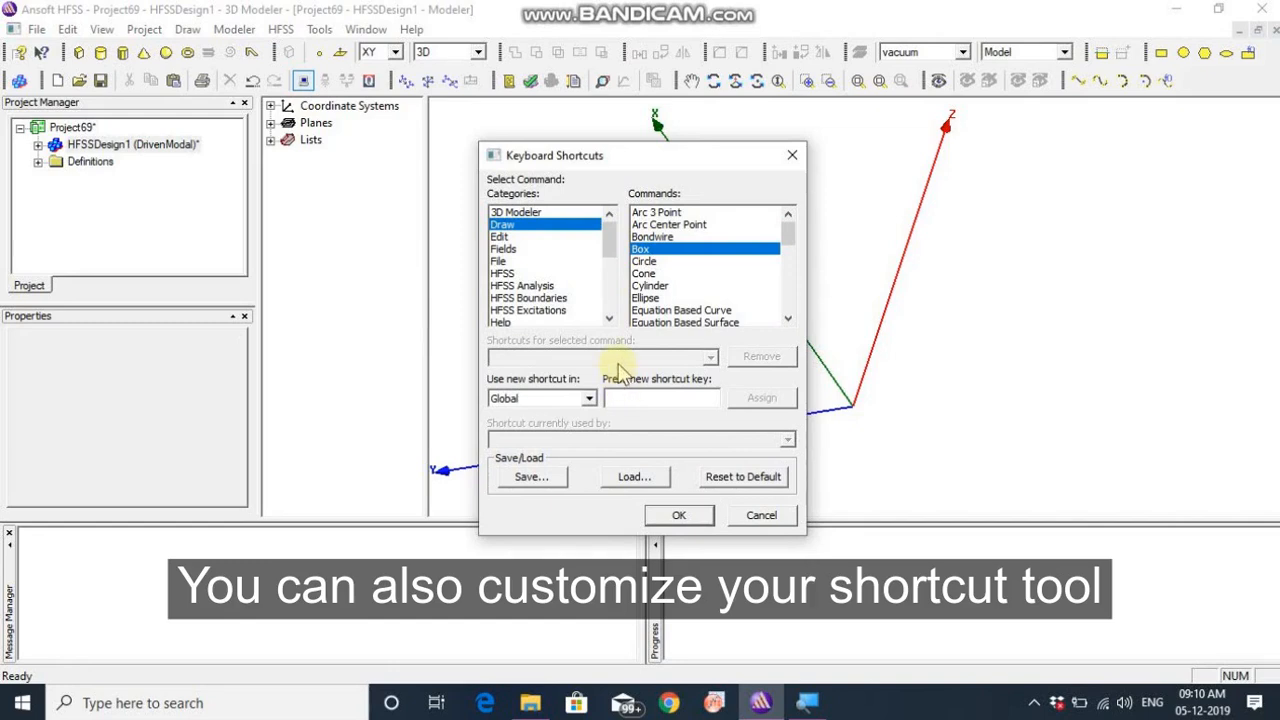
key(ctrl+b)
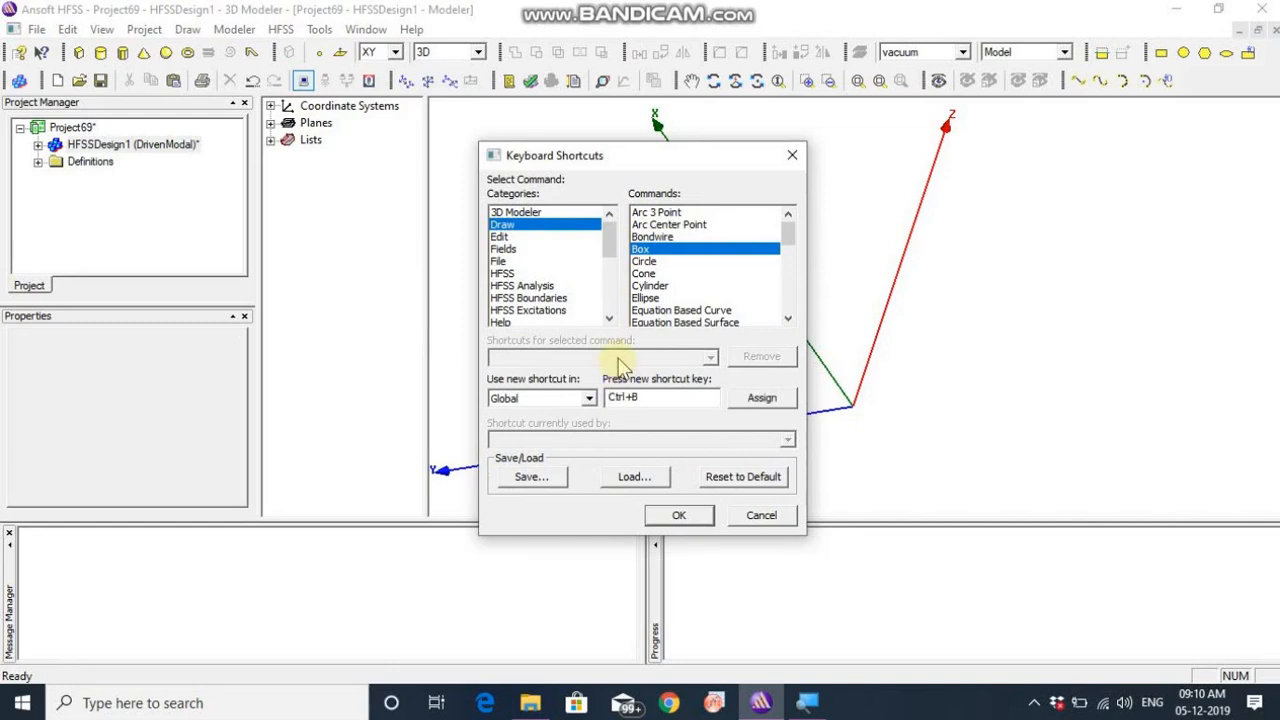
click(766, 398)
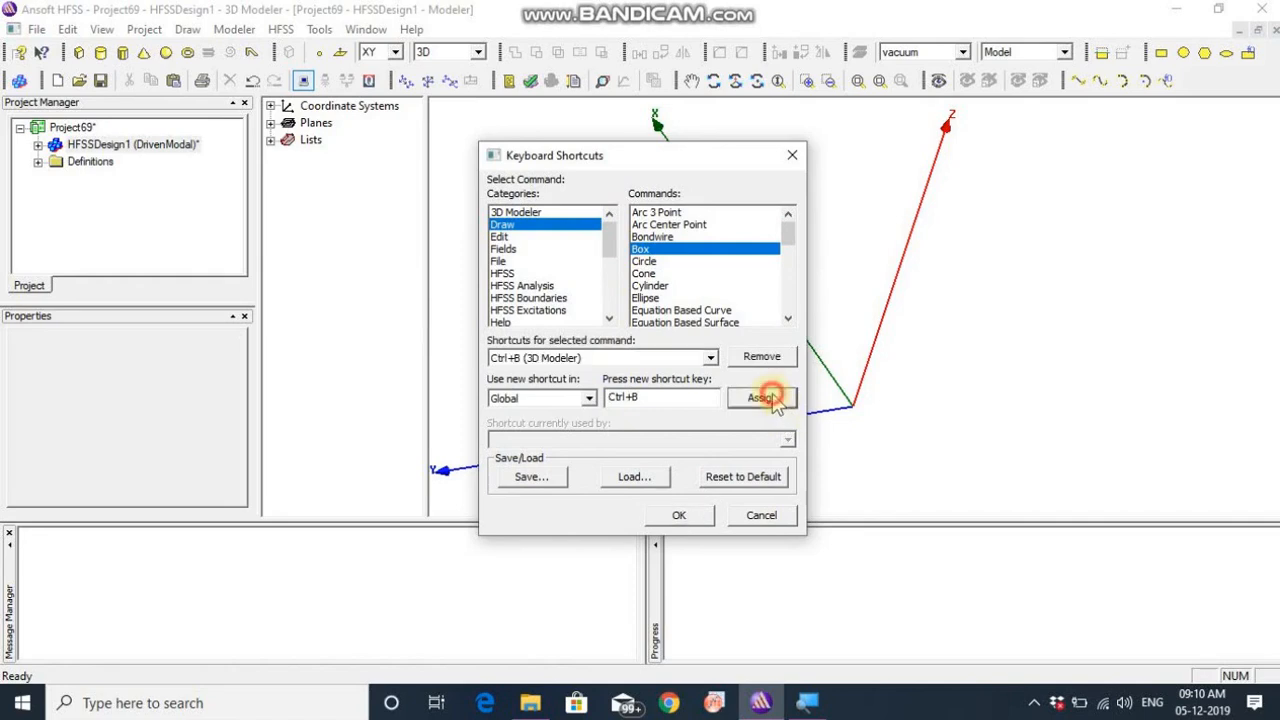
click(684, 518)
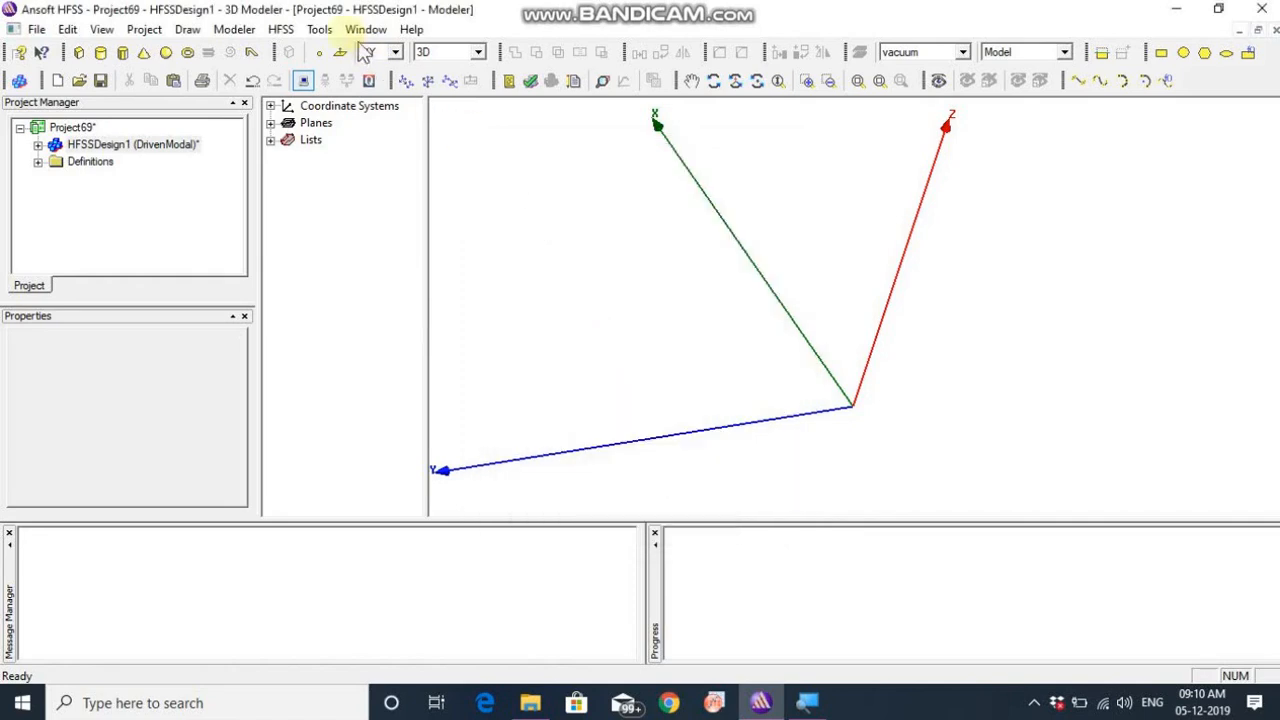
Step: Assign the custom keyboard shortcut Ctrl+R to the Circle command in the Draw category and save the shortcut settings
click(320, 29)
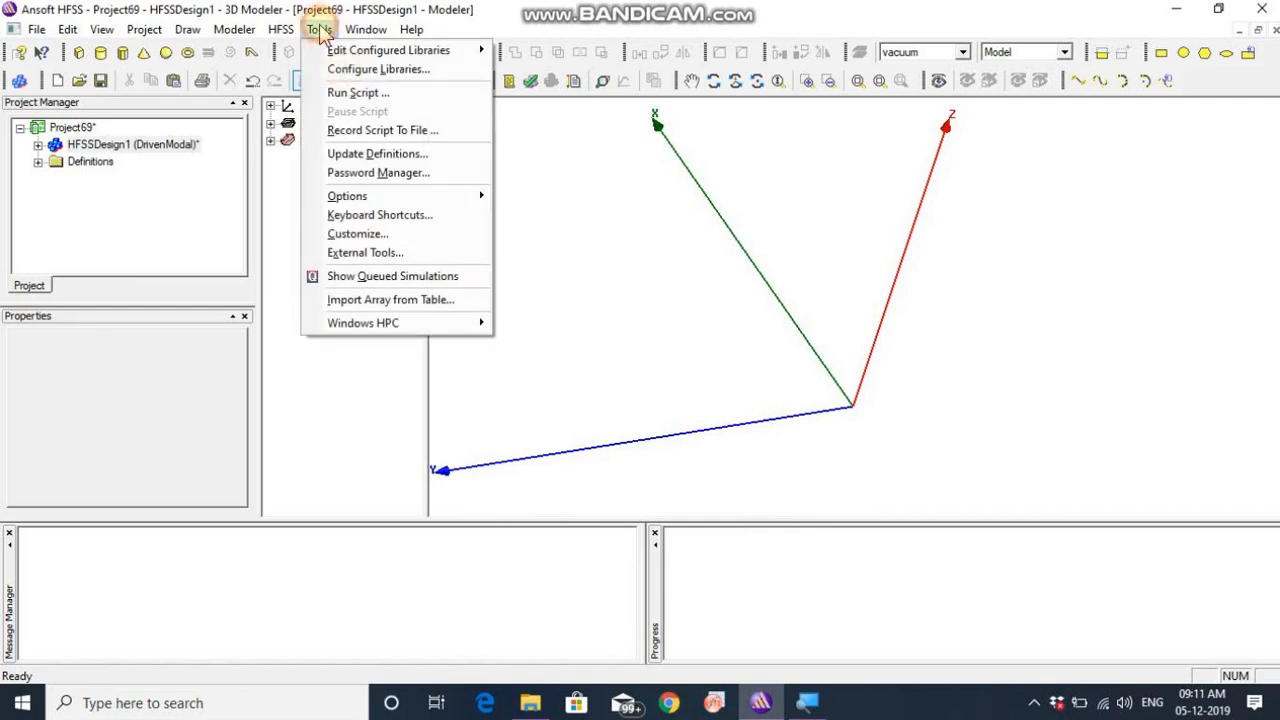
click(406, 225)
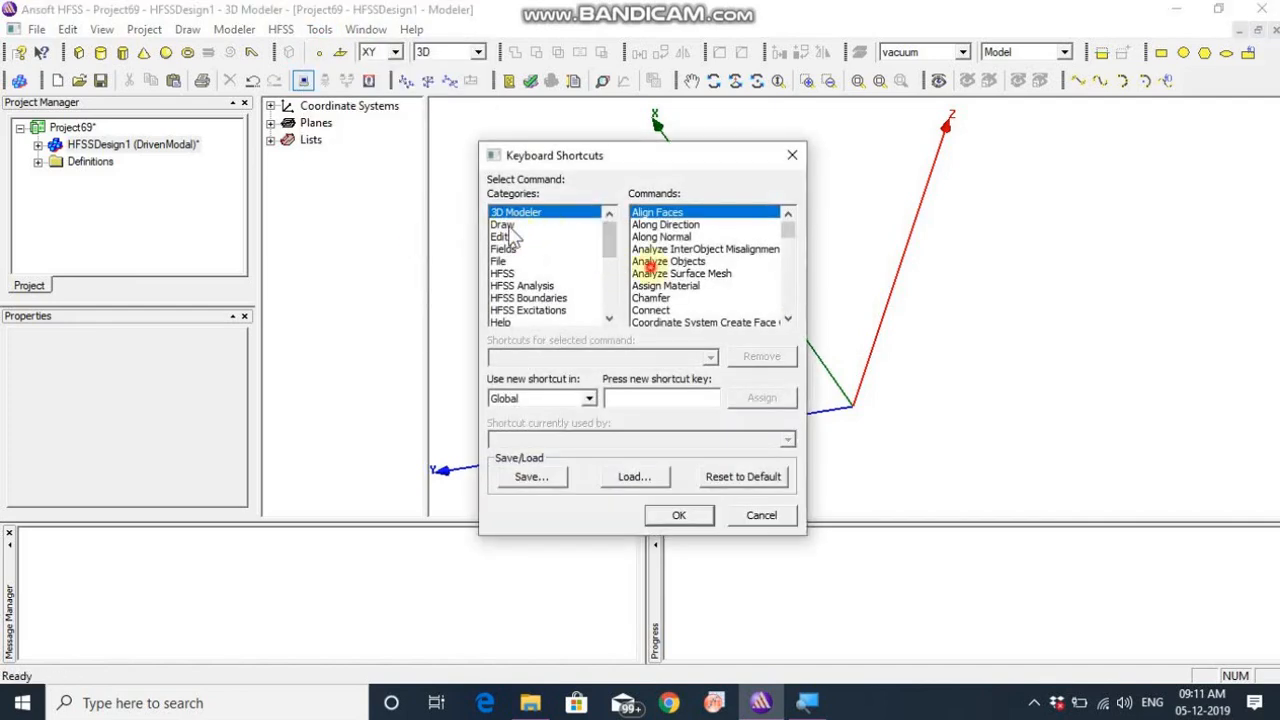
click(503, 225)
click(645, 249)
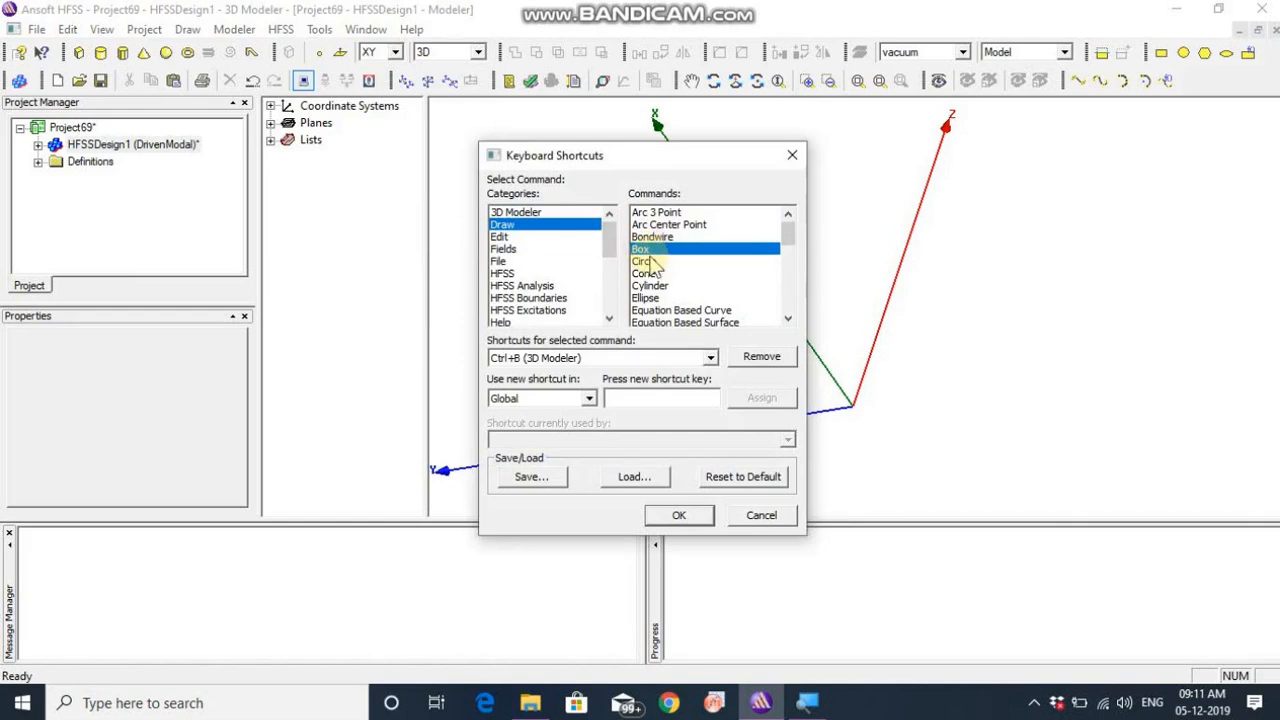
click(645, 261)
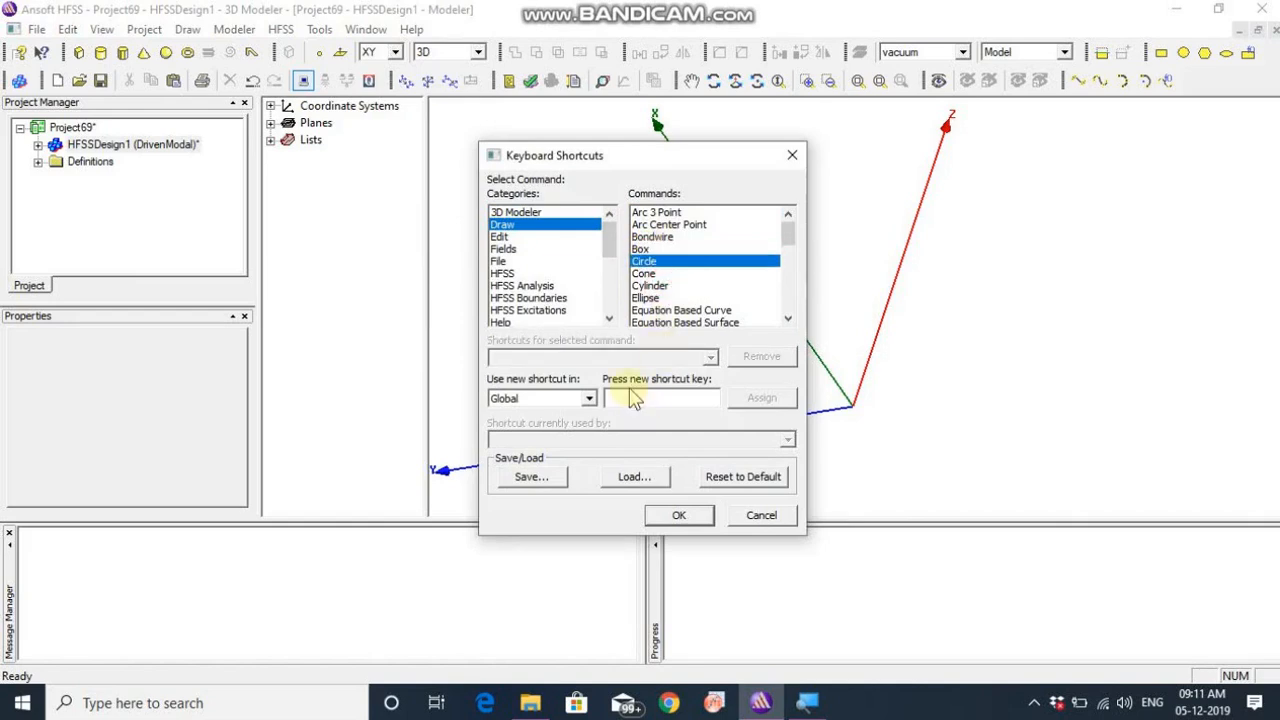
key(ctrl+r)
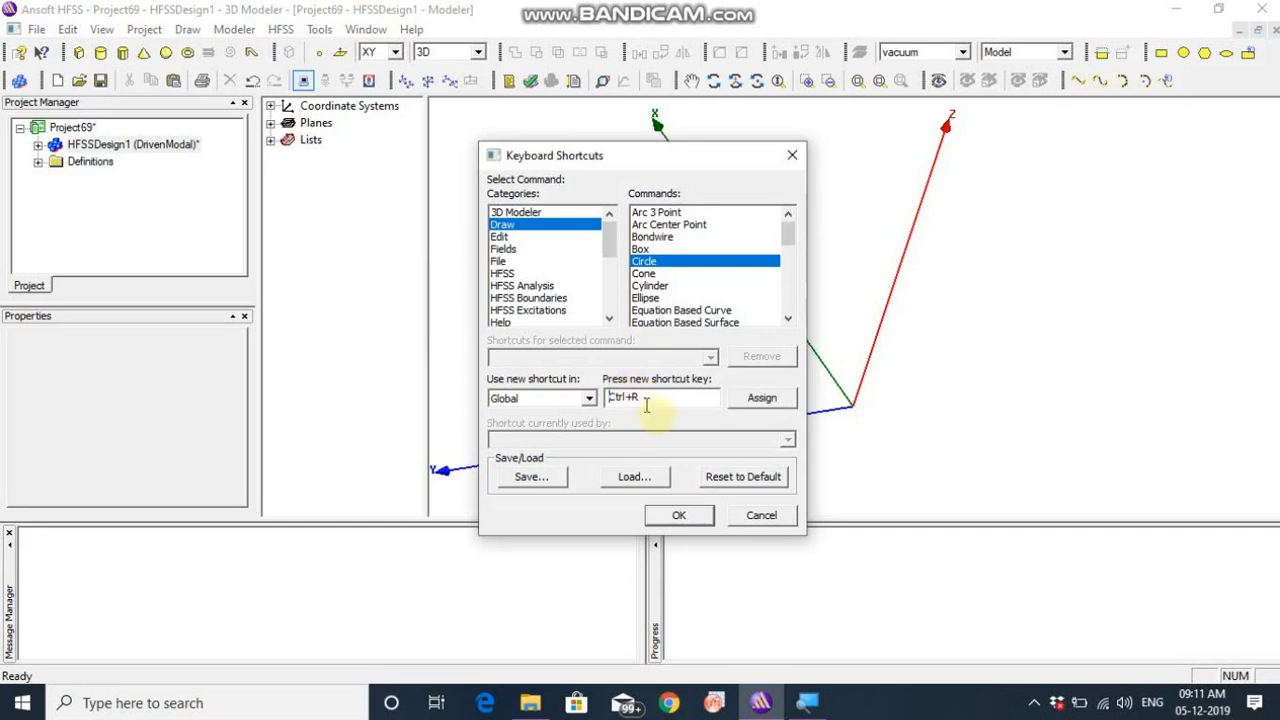
click(762, 397)
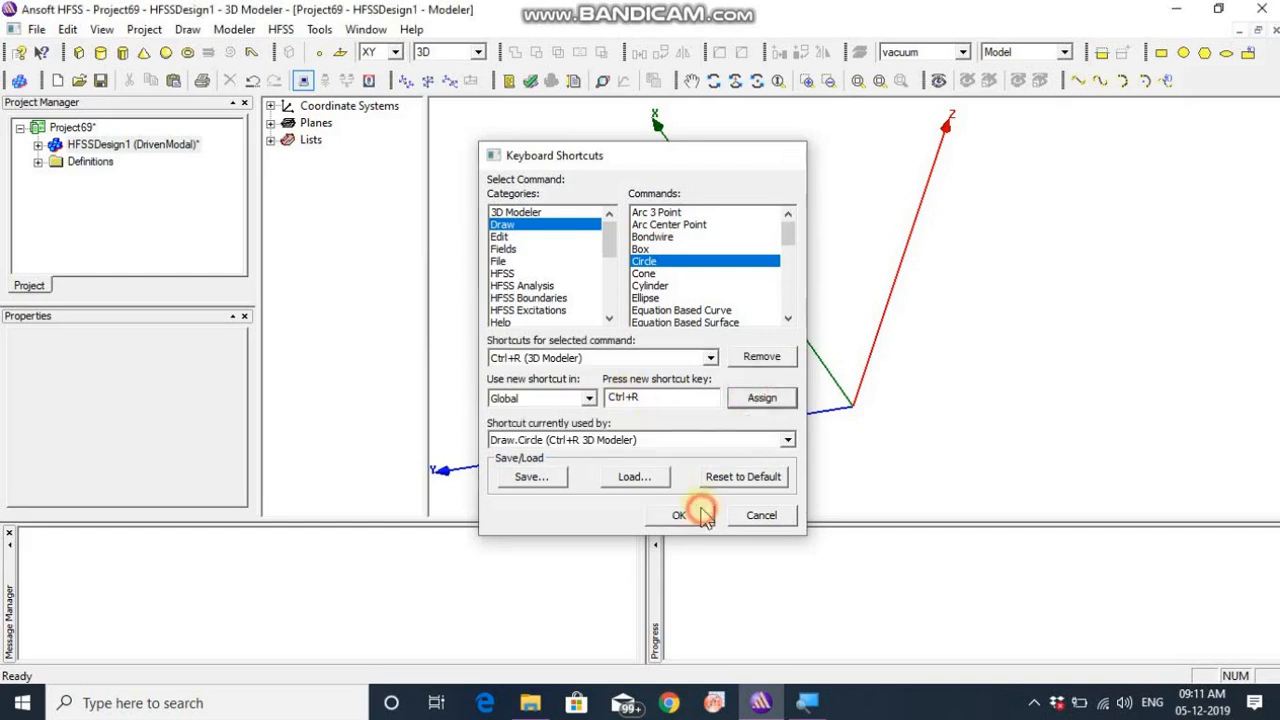
click(679, 515)
Step: Draw a flat box on the XY plane around the origin, starting its base at about (2.2, 1.4, 0) mm
click(709, 330)
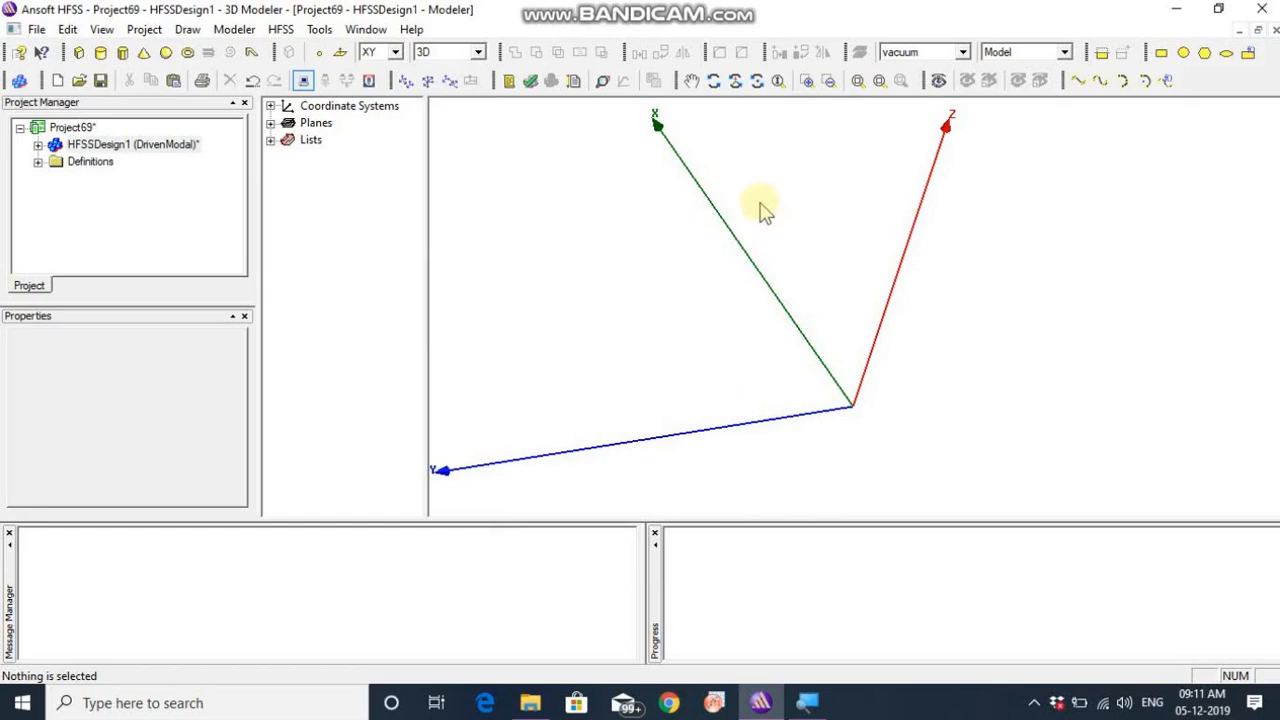
key(ctrl+b)
click(680, 307)
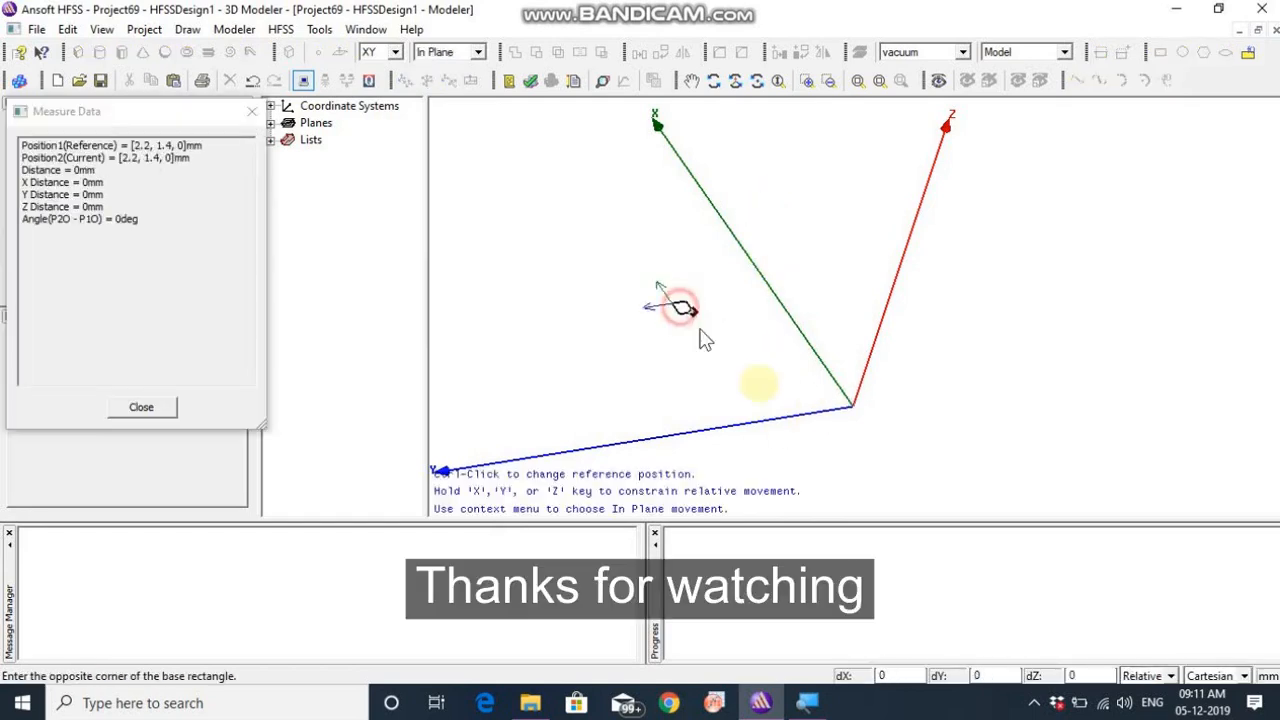
click(985, 410)
click(990, 340)
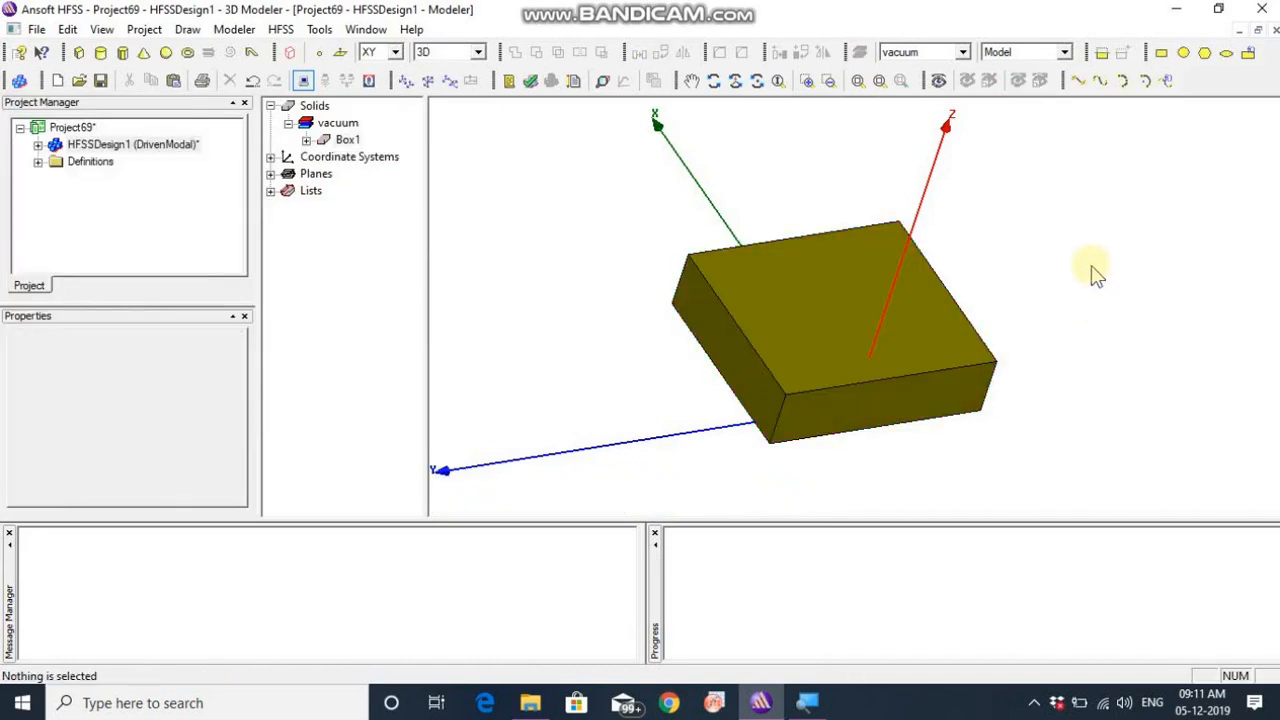
Step: Draw a circle on the XY plane centred at about (1.8, -1.2, 0) mm, extending beyond the box, and clear the selection
key(ctrl+c)
click(865, 286)
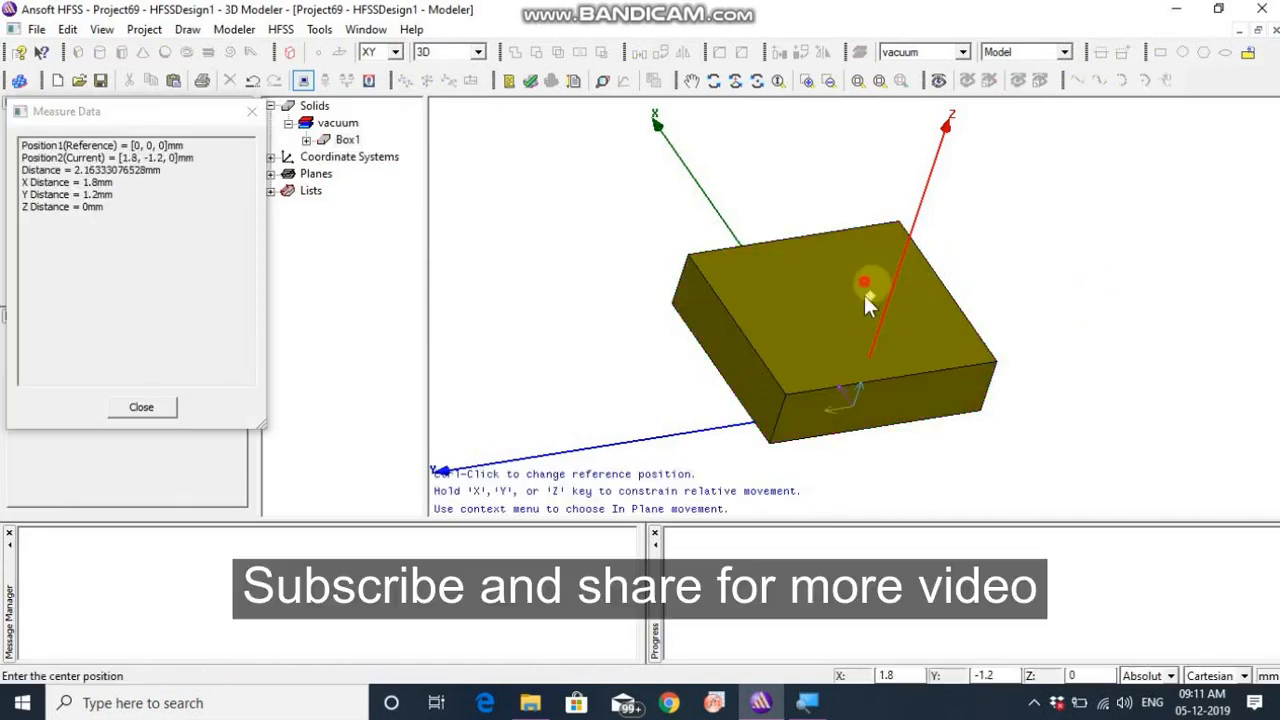
click(998, 412)
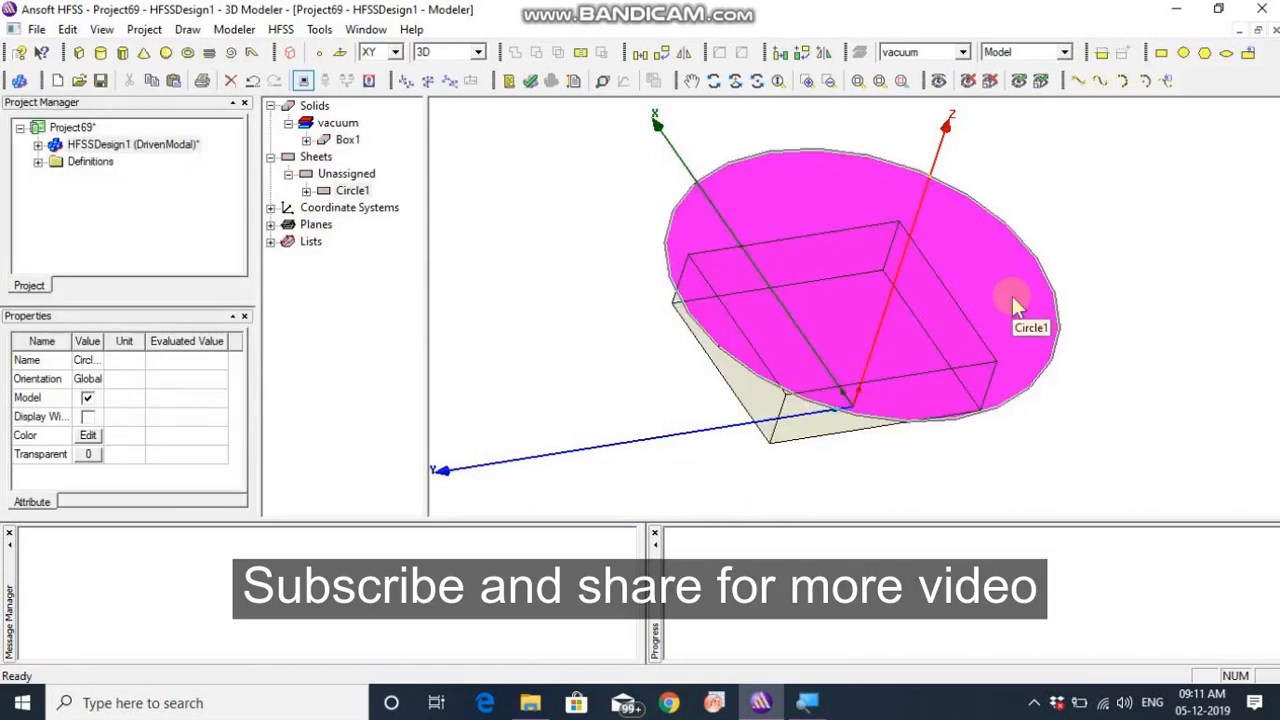
click(1133, 300)
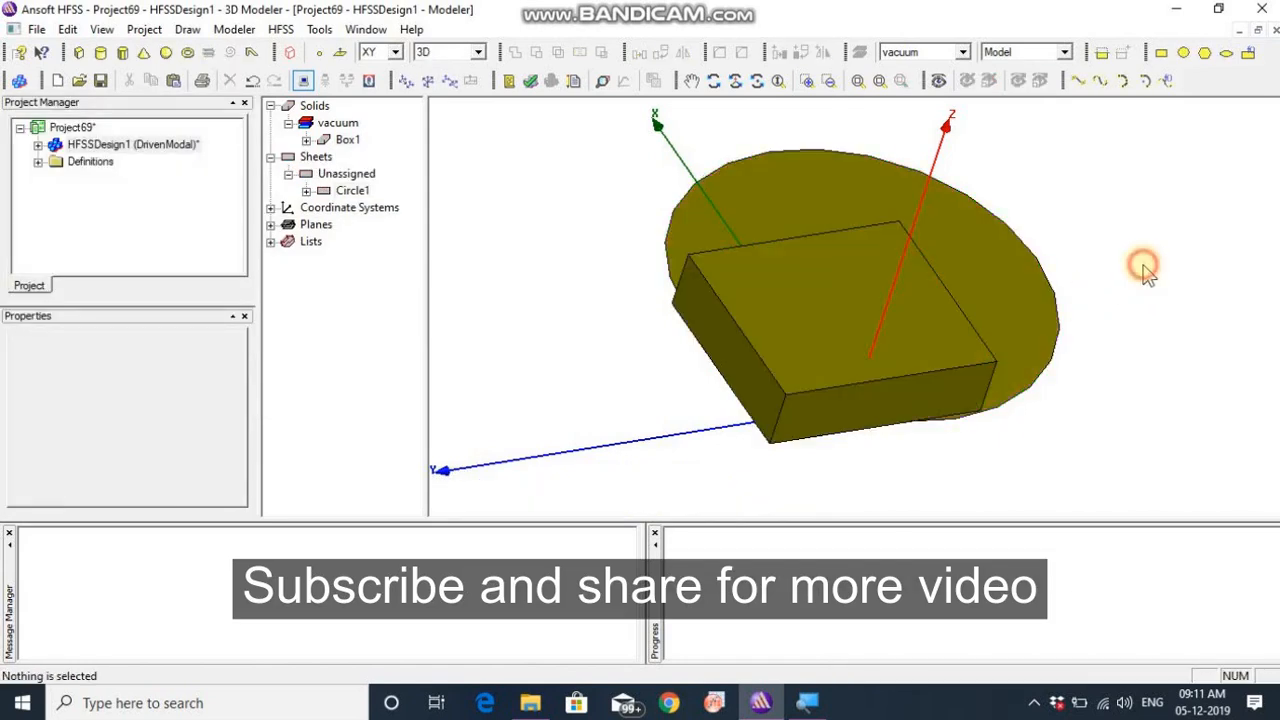